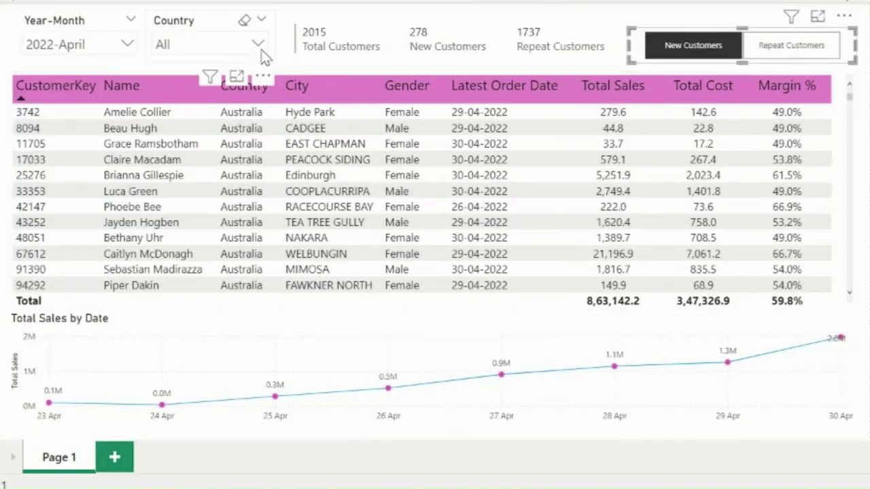
Filter the report to France and show only repeat customers in the table
left_click(256, 47)
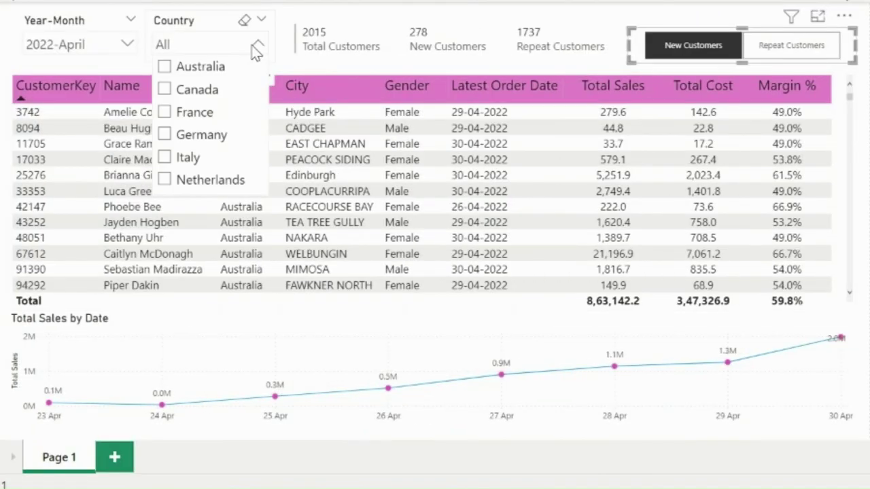
left_click(182, 113)
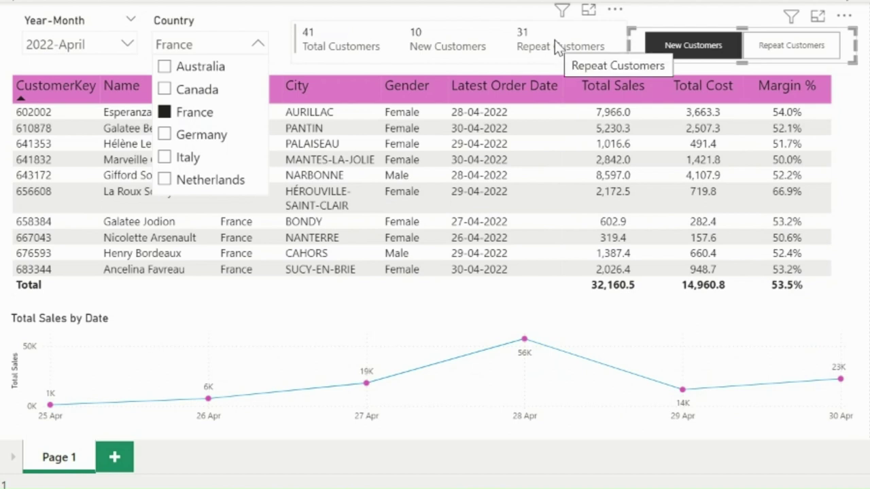
left_click(785, 48)
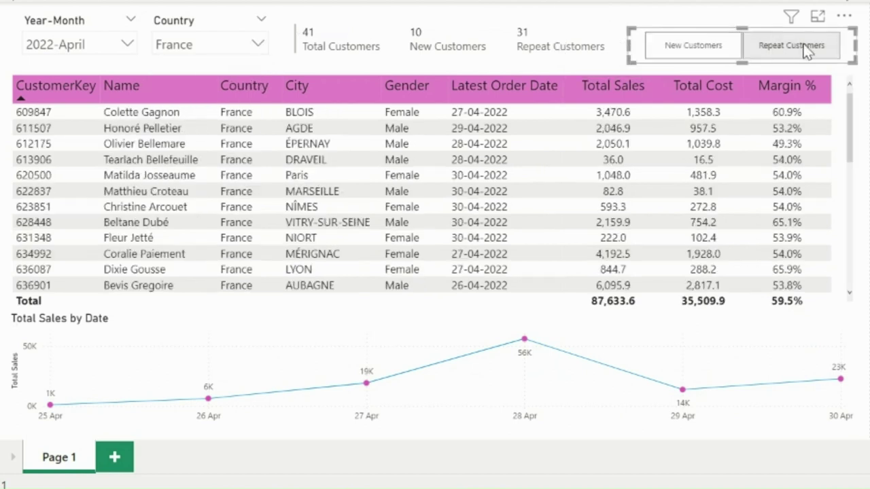
Switch the country filter to Canada and show only new customers
left_click(225, 55)
left_click(191, 89)
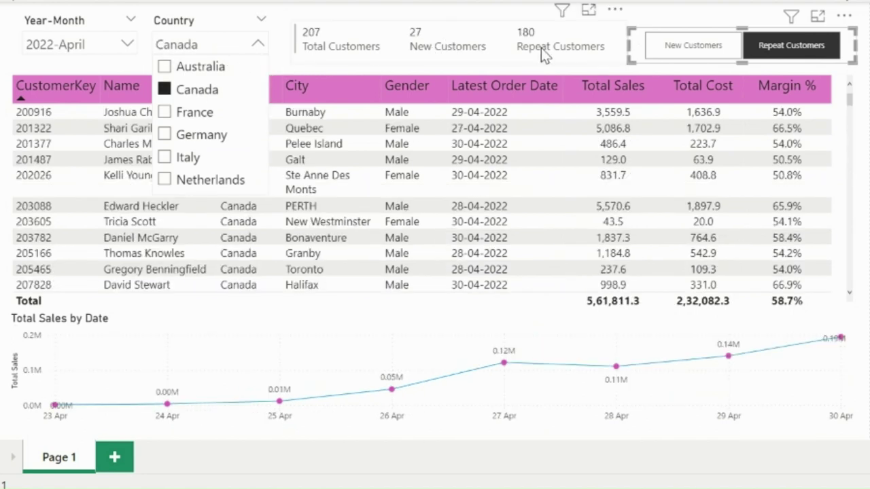
left_click(662, 47)
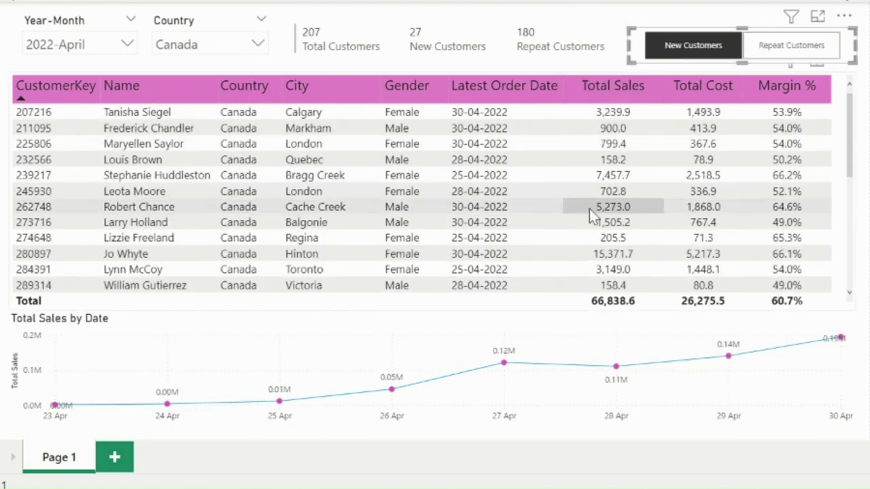
scroll(589, 211, "down", 5)
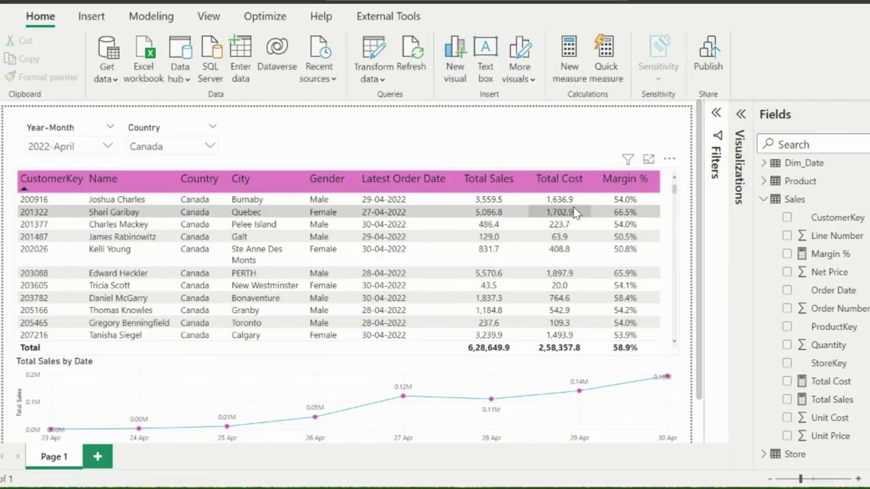
Review the DAX definitions of the Total Sales, Total Cost and Margin % measures, then return to Home
left_click(849, 403)
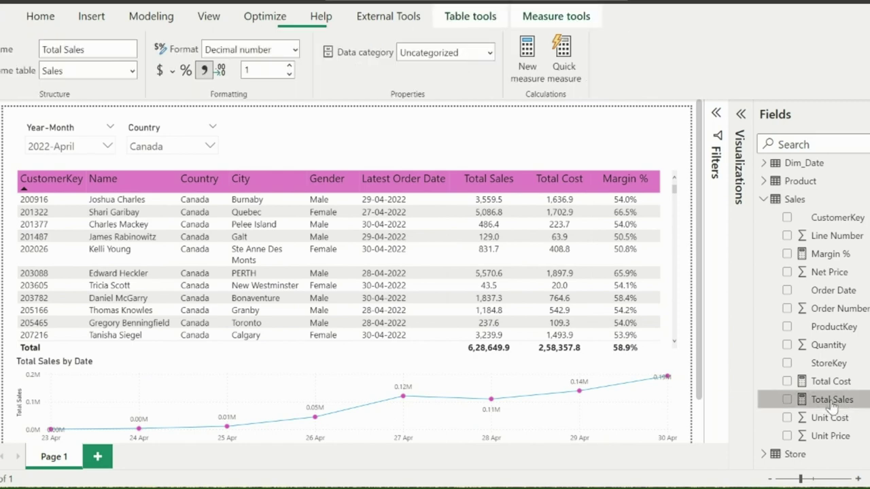
left_click(833, 384)
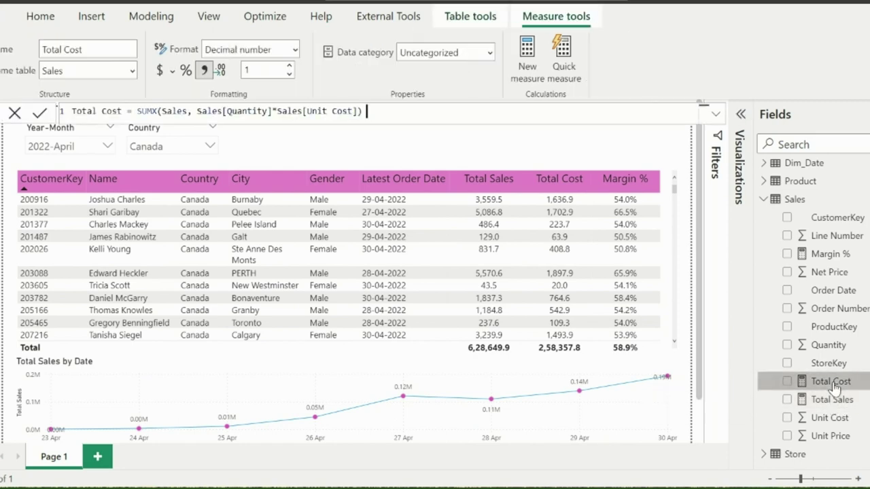
left_click(829, 255)
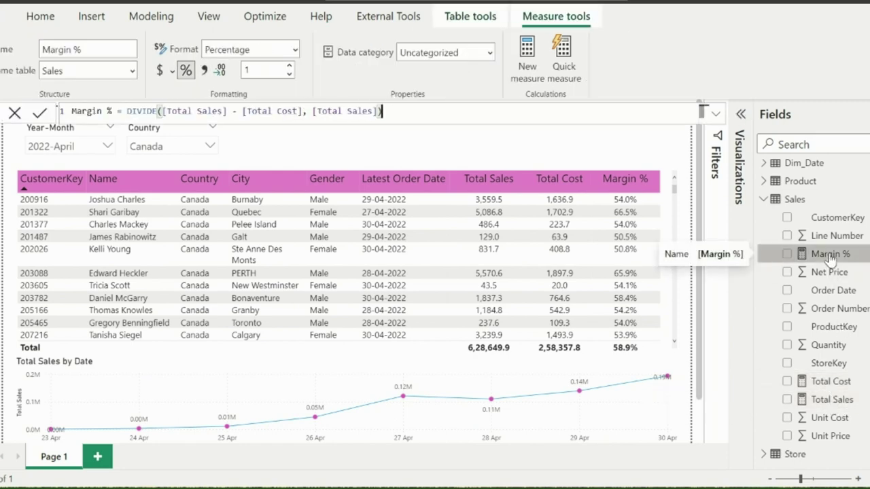
left_click(41, 16)
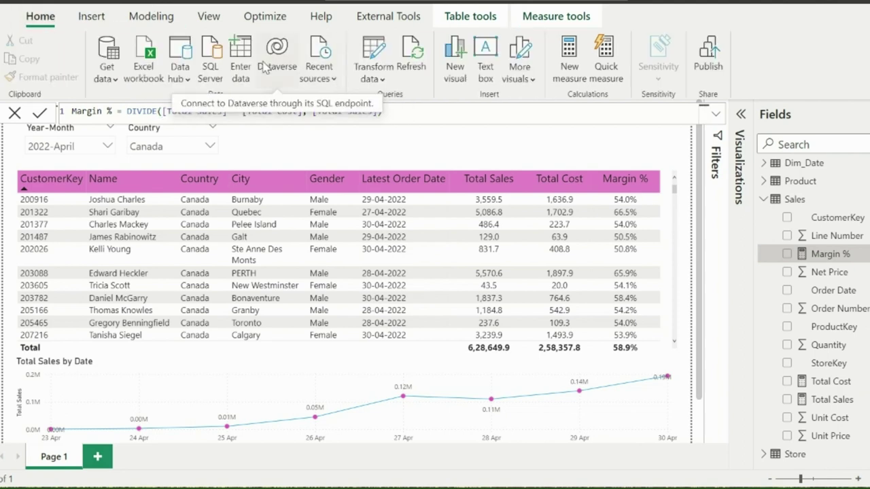
Enter a new table whose New/Repeat Customers column holds New Customers and Repeat Customers
left_click(238, 64)
double_click(218, 40)
type("New/Repea")
type("t Customers")
left_click(213, 58)
type("New Customers")
left_click(213, 75)
type("Repeat Customers")
Add an Order column with values 1 and 2
left_click(255, 41)
type("Order")
left_click(265, 60)
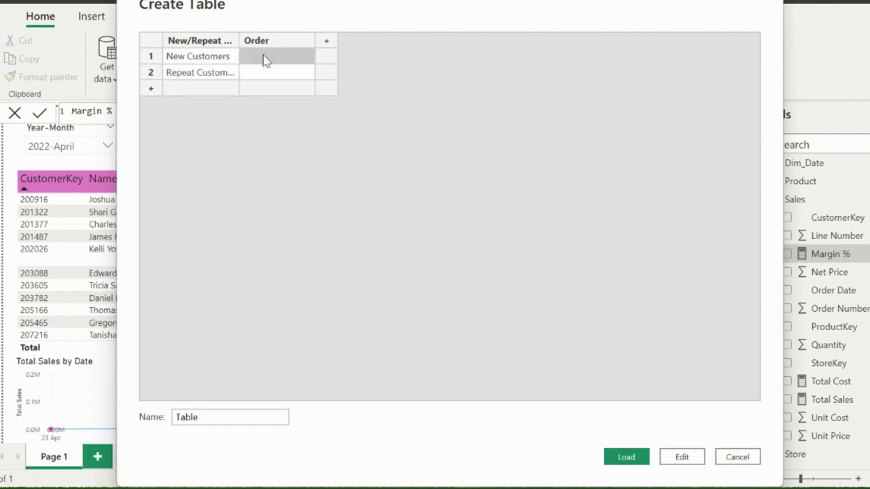
type("1")
key("Return")
type("2")
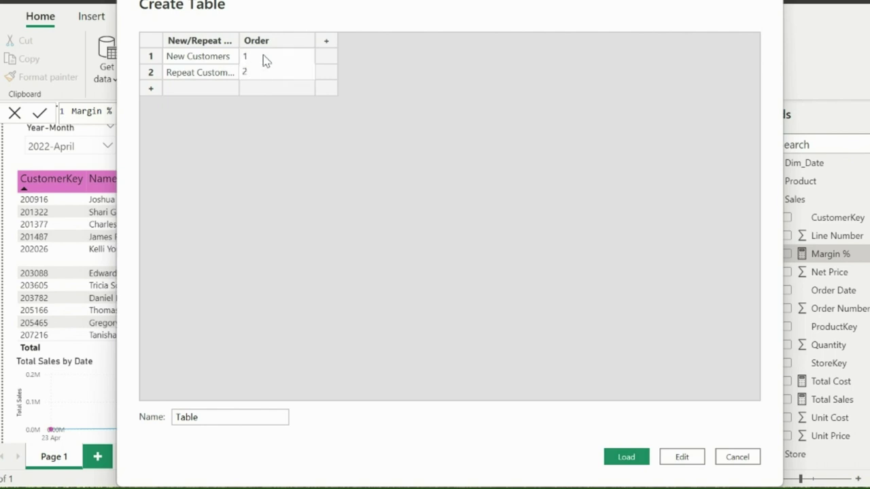
Name the table New/Repeat Customers and load it into the model
left_click(229, 417)
left_click_drag(229, 417, 143, 418)
type("New/Repeat Customers")
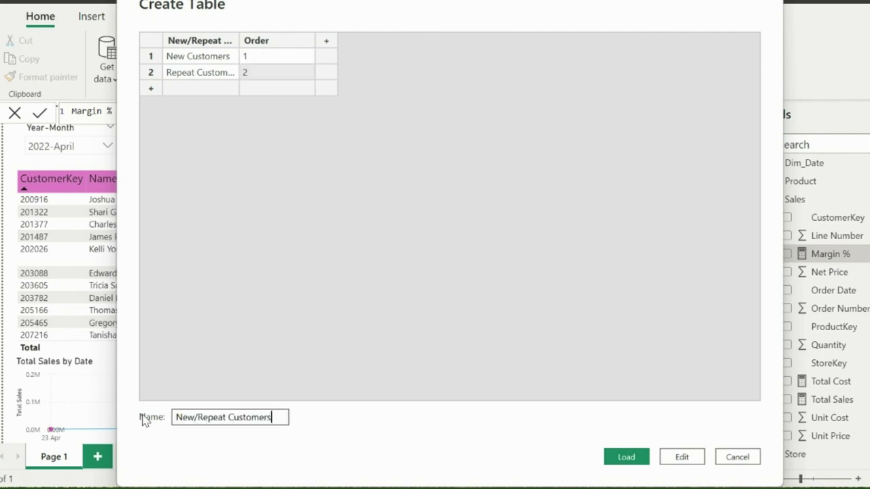
left_click(627, 457)
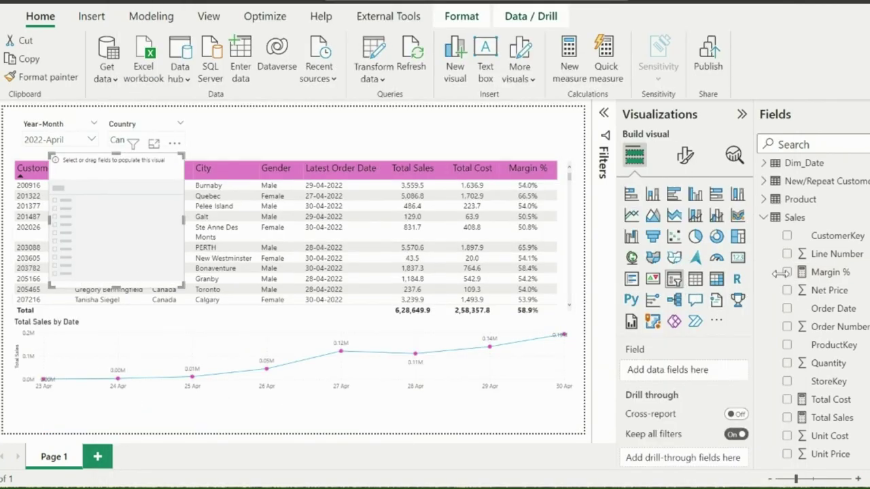
Add the New/Repeat Customers field to a slicer and move it clear of the table columns
left_click(763, 181)
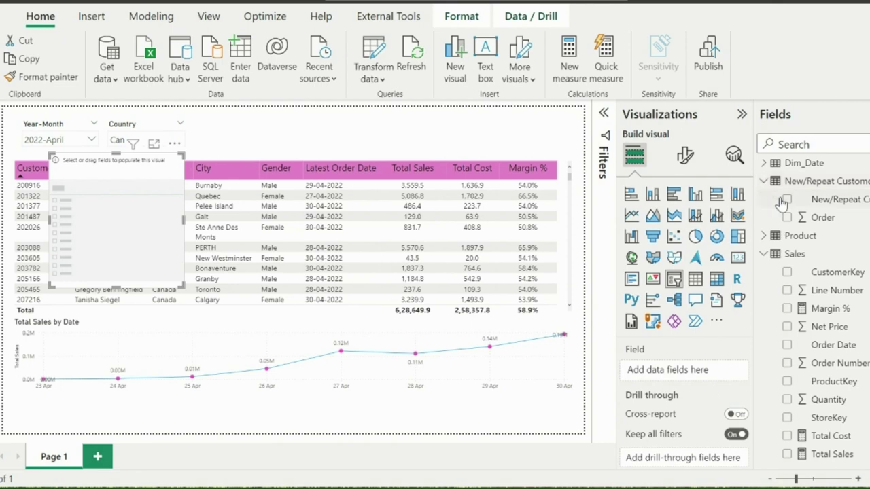
left_click(787, 199)
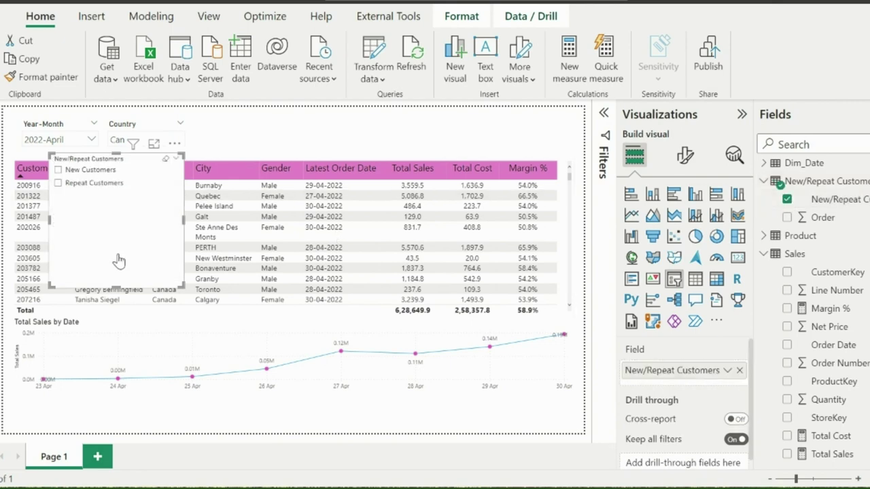
left_click_drag(120, 261, 281, 230)
Format the slicer as Tile style with the slicer header turned off
left_click(685, 156)
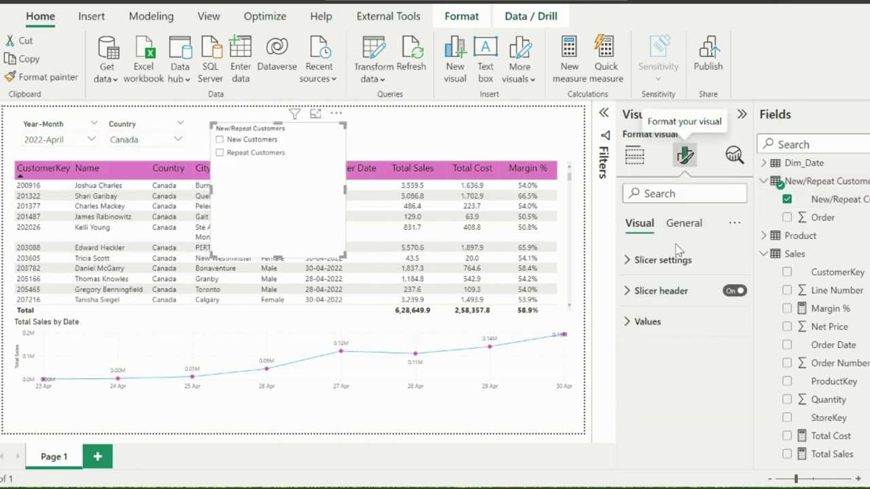
left_click(668, 259)
left_click(693, 331)
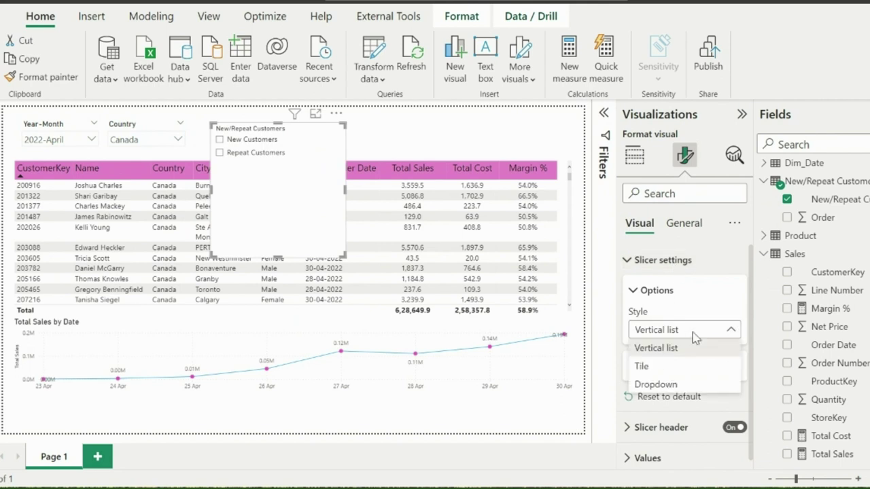
left_click(674, 364)
left_click(731, 428)
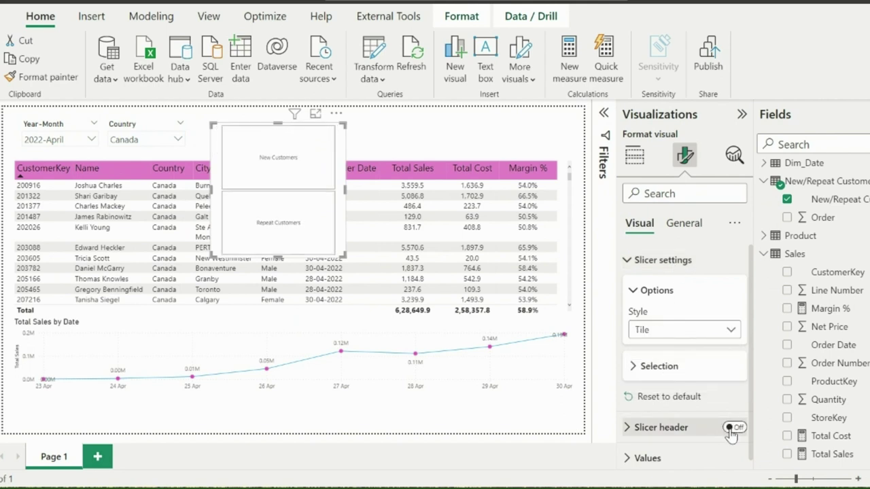
left_click(647, 458)
Resize the slicer into a wide strip above the table and select New Customers
left_click_drag(345, 257, 392, 152)
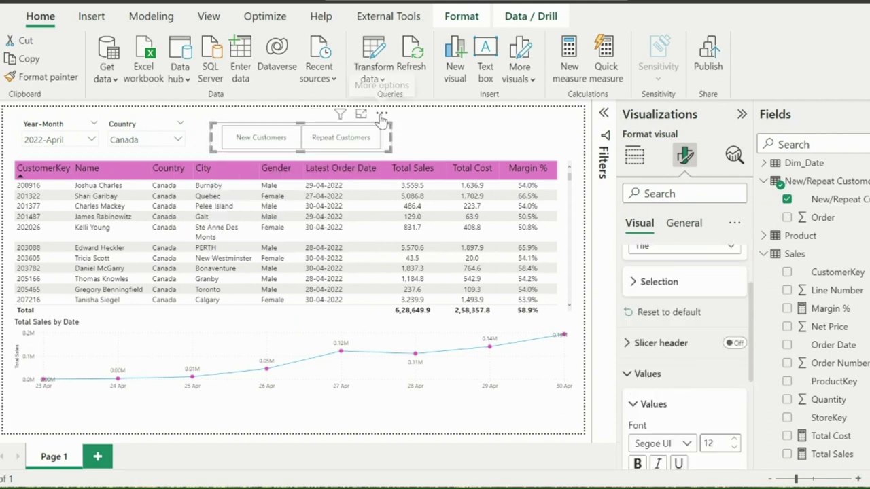
left_click_drag(382, 120, 568, 126)
left_click(457, 143)
left_click(577, 126)
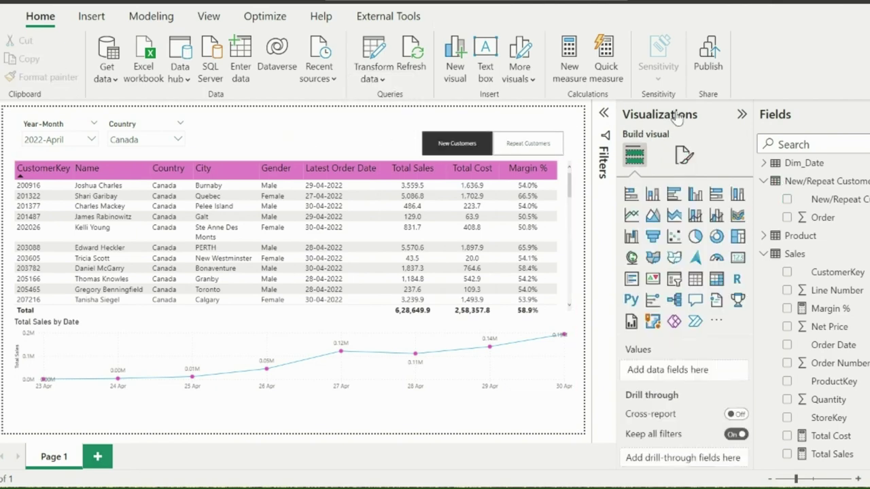
left_click(739, 117)
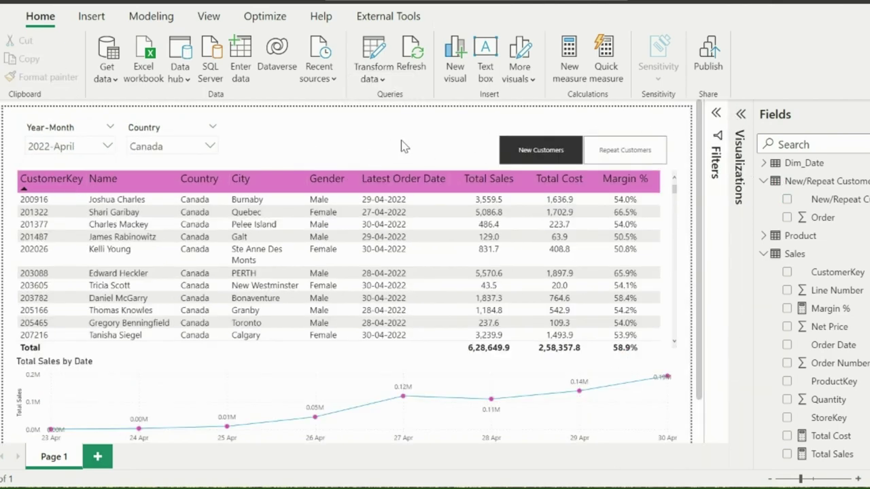
Create a new measure named New Customers in the New/Repeat Customers table
right_click(828, 184)
left_click(728, 187)
type("New")
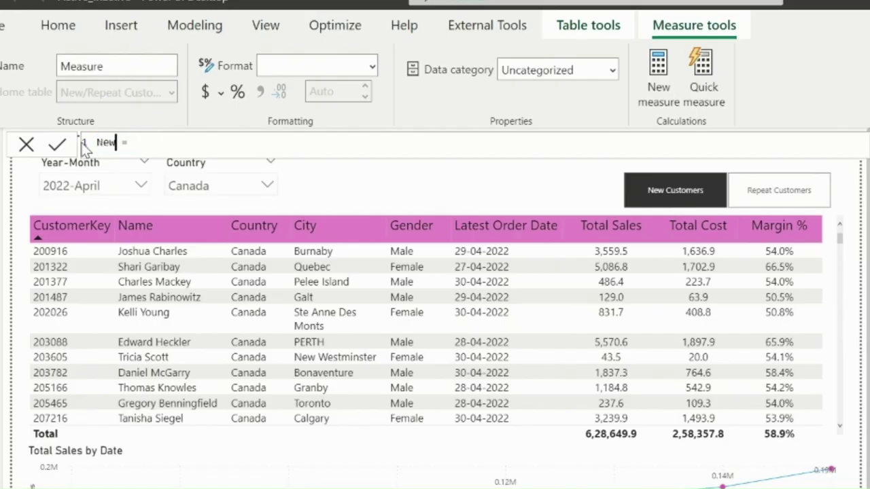
type(" Customers")
key("shift+Return")
Begin the formula with CALCULATE(DISTINCTCOUNT(Sales[CustomerKey]), FILTER(
type("CALCULATE(")
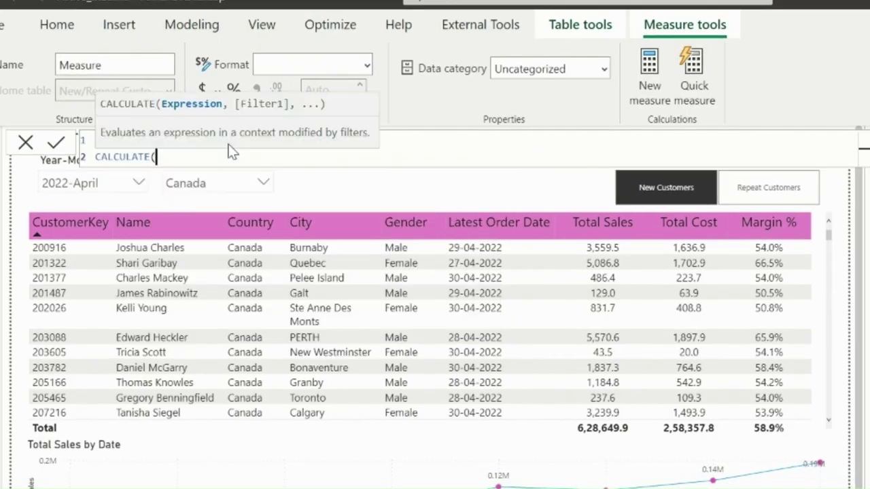
key("shift+Return")
type("dist")
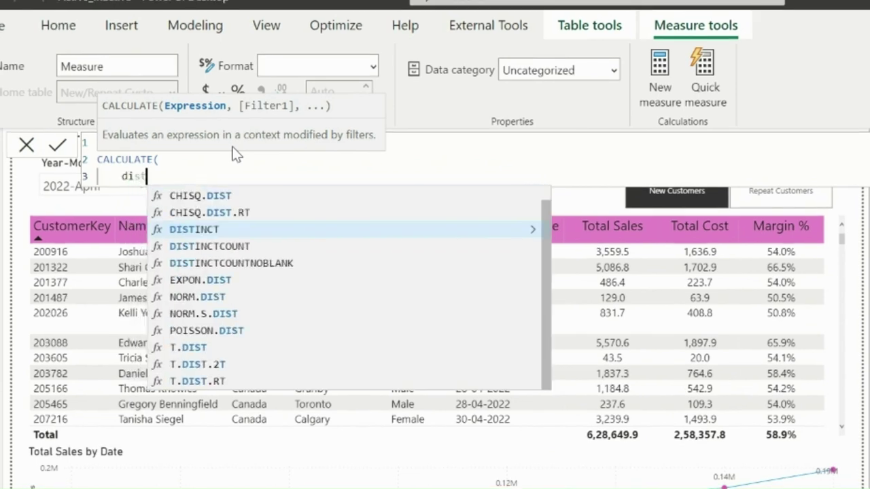
key("Down")
key("Tab")
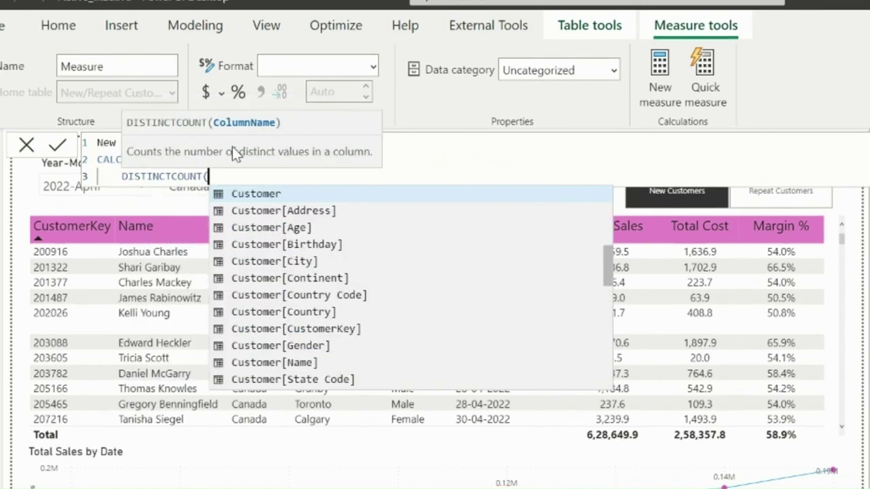
type("key")
key("Down")
key("Tab")
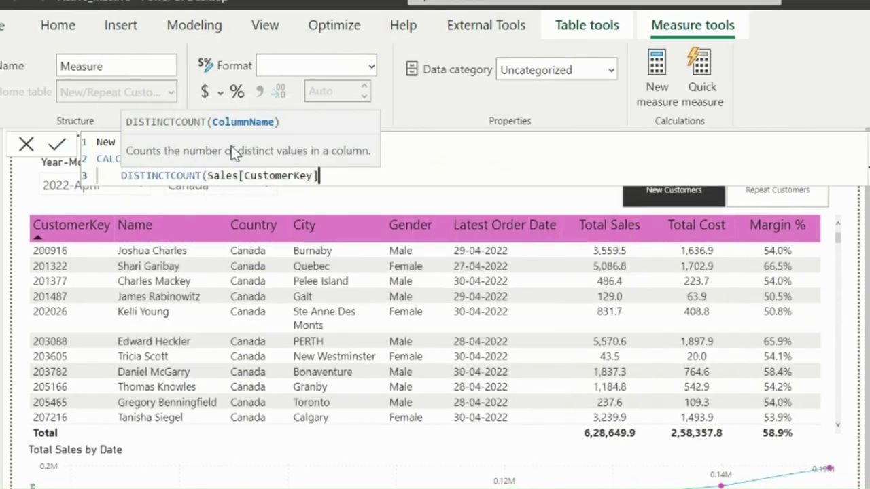
type("),")
key("Return")
type("fi")
key("Tab")
key("Return")
Filter ALL(Dim_Date) to Dim_Date[Date] <= MAX(Dim_Date[Date]) and close the brackets
type("al")
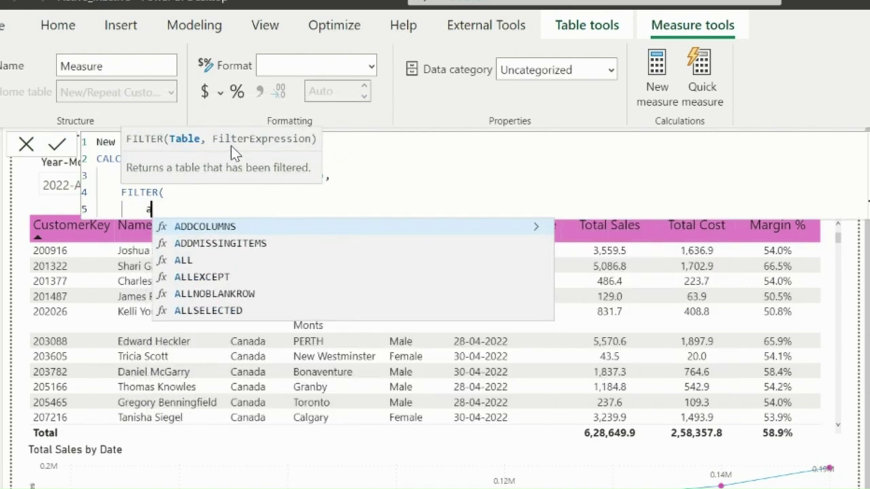
key("Tab")
type("date")
key("Up")
key("Tab")
type("),")
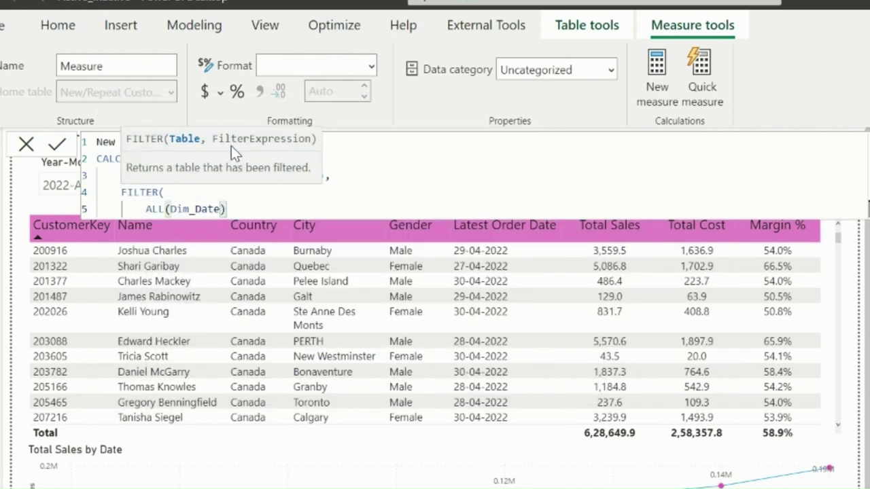
key("Return")
type("date")
key("Down")
key("Down")
key("Down")
key("Down")
key("Down")
key("Down")
key("Down")
key("Down")
key("Down")
key("Tab")
type("<= MAX(date")
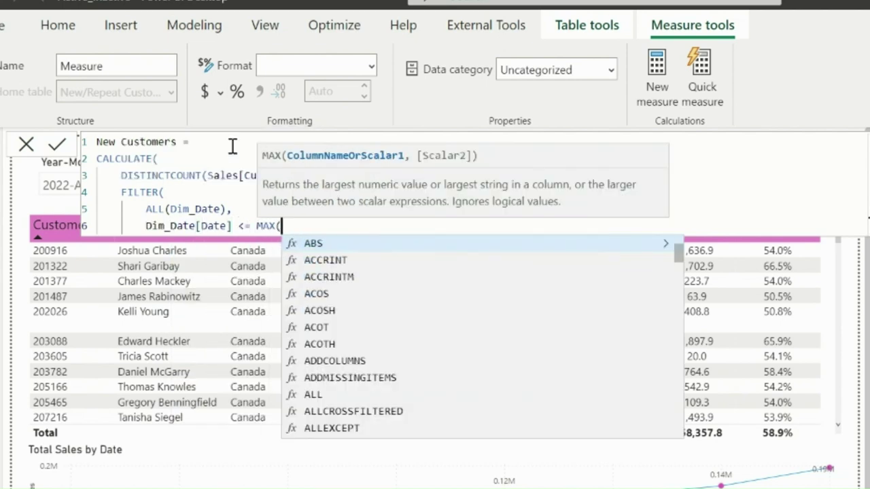
key("Down")
key("Down")
key("Down")
key("Down")
key("Down")
key("Down")
key("Down")
key("Down")
key("Down")
key("Down")
key("Down")
key("Tab")
type(")")
key("shift+Return")
type(")")
key("shift+Return")
type(")")
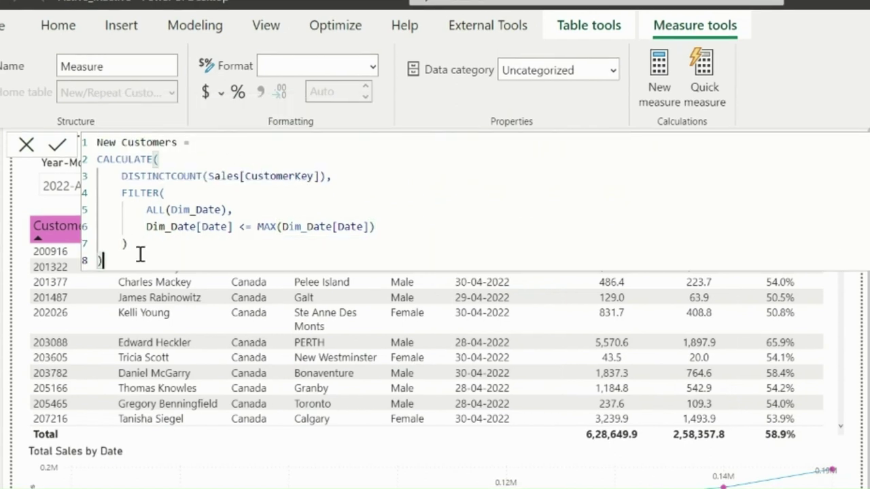
Subtract a copy of the expression using Dim_Date[Date] < MIN(Dim_Date[Date]), and commit the measure
left_click_drag(136, 257, 95, 166)
key("ctrl+c")
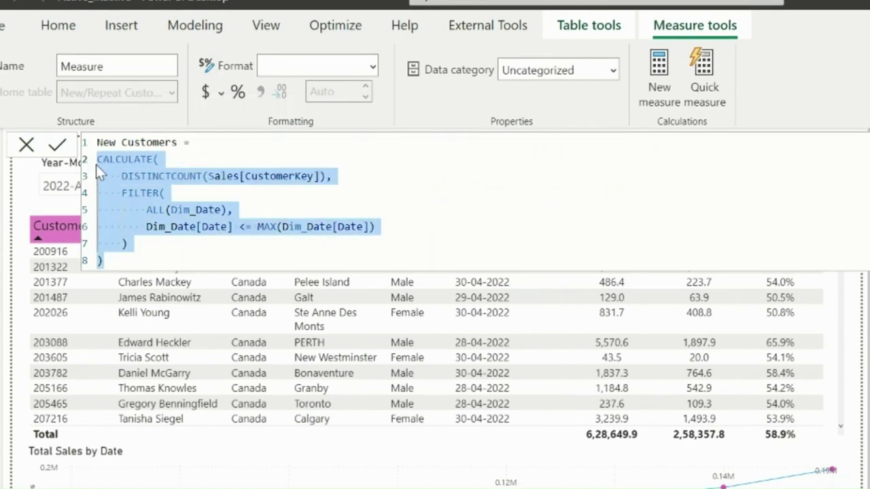
left_click(114, 262)
key("shift+Return")
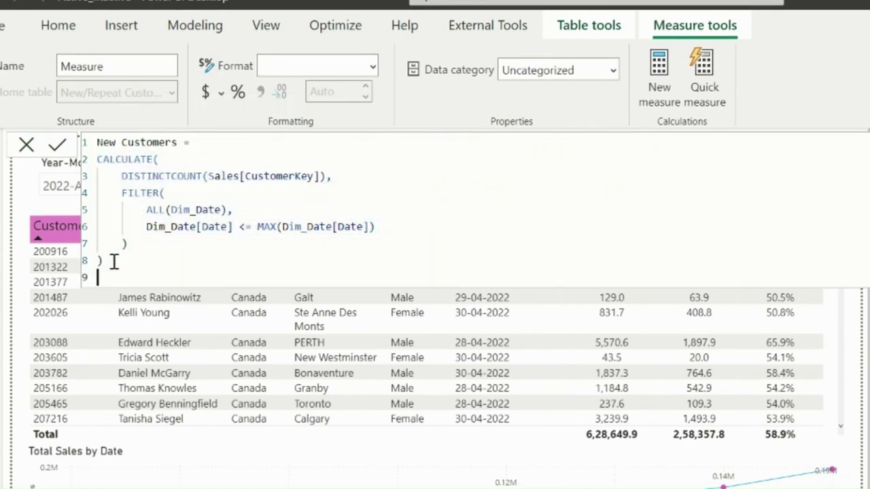
type("-")
key("shift+Return")
key("ctrl+v")
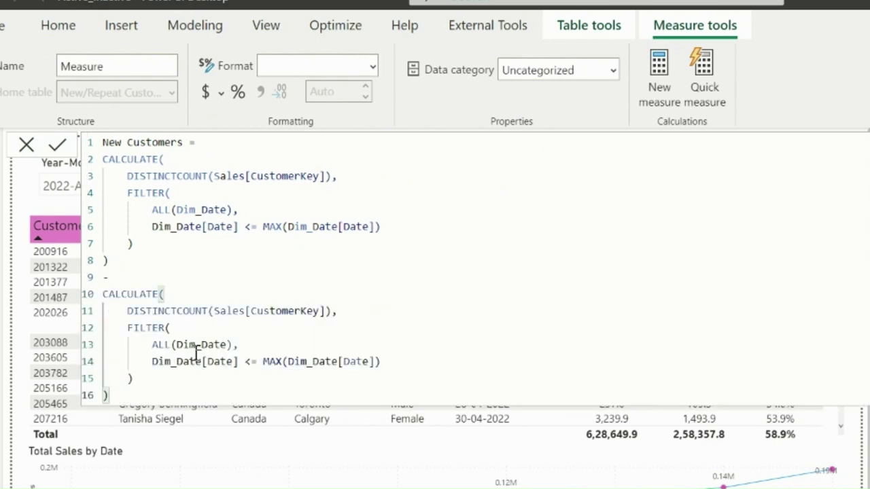
left_click(259, 363)
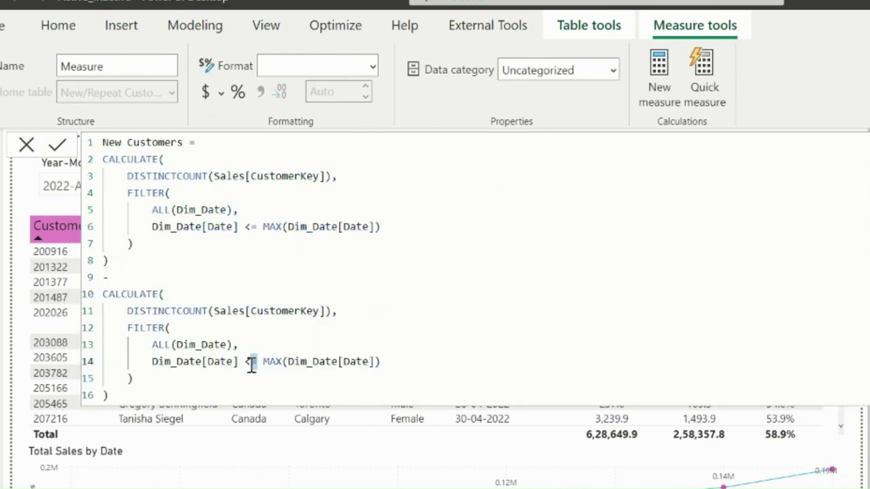
key("Delete")
left_click(278, 361)
key("BackSpace")
key("BackSpace")
type("IN")
left_click(57, 145)
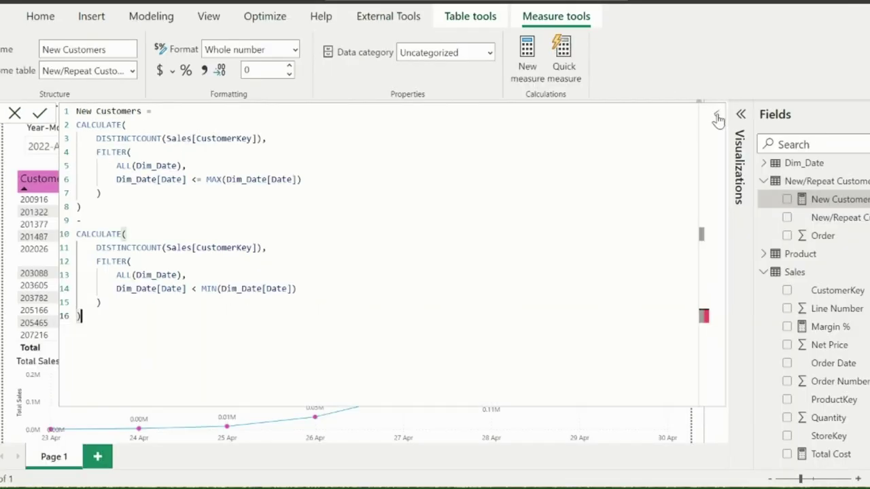
Start a new measure named New/repeat Customers Filter in the New/Repeat Customers table
left_click(716, 115)
right_click(837, 183)
left_click(785, 193)
type("New")
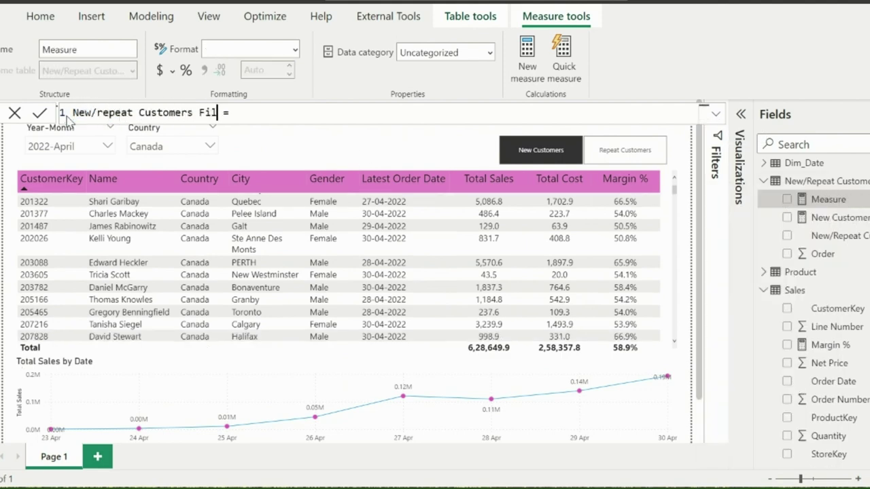
type("/repeat Customers Filter =")
Write SWITCH(TRUE(), with Order = 1 returning INT([New Customers] <> 0)
key("shift+Return")
type("swi")
key("Tab")
type("(")
key("shift+Return")
type("tru")
key("Tab")
type("(),")
key("shift+Return")
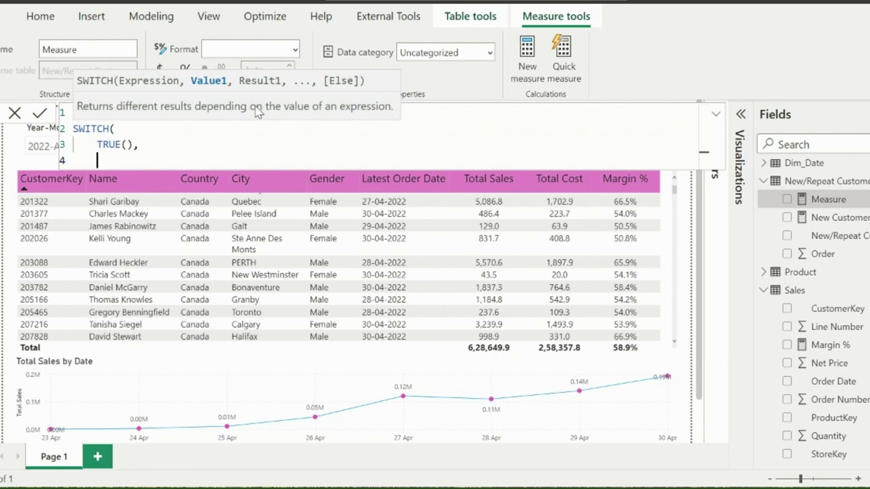
type("selected")
key("Down")
key("Down")
key("Down")
key("Tab")
type("(")
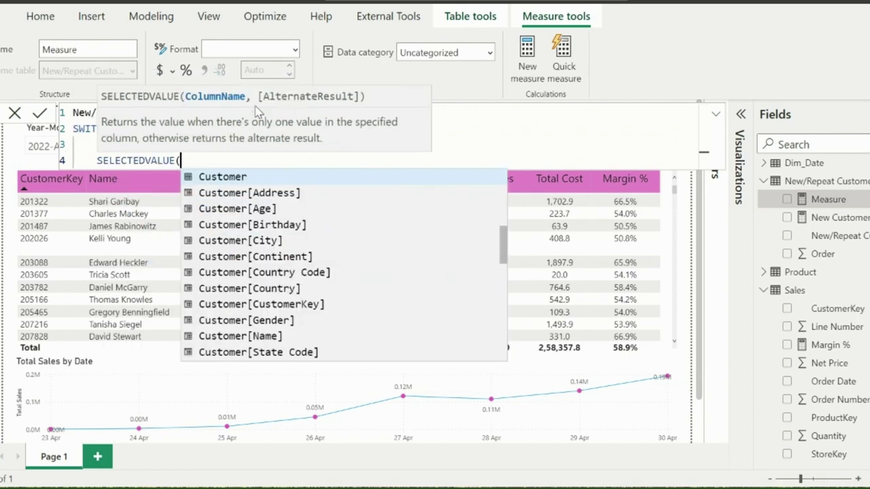
type("order")
key("Tab")
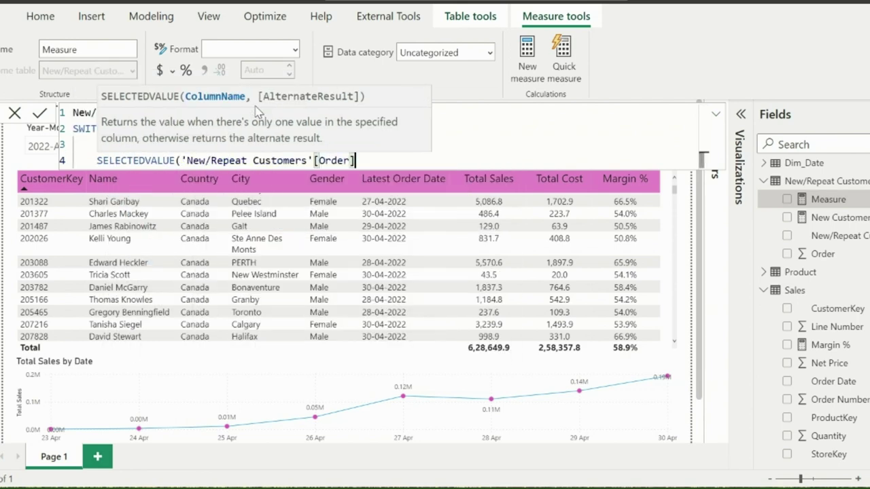
type(") = 1")
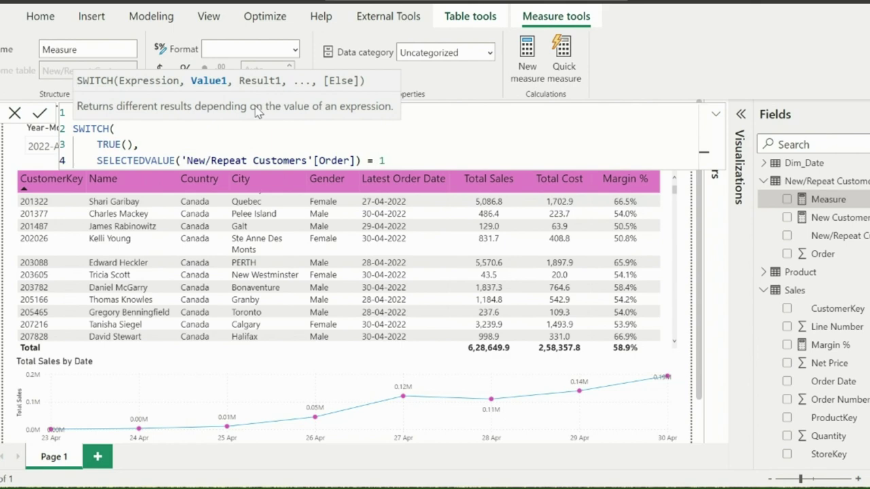
type(",")
key("Return")
type("INT(")
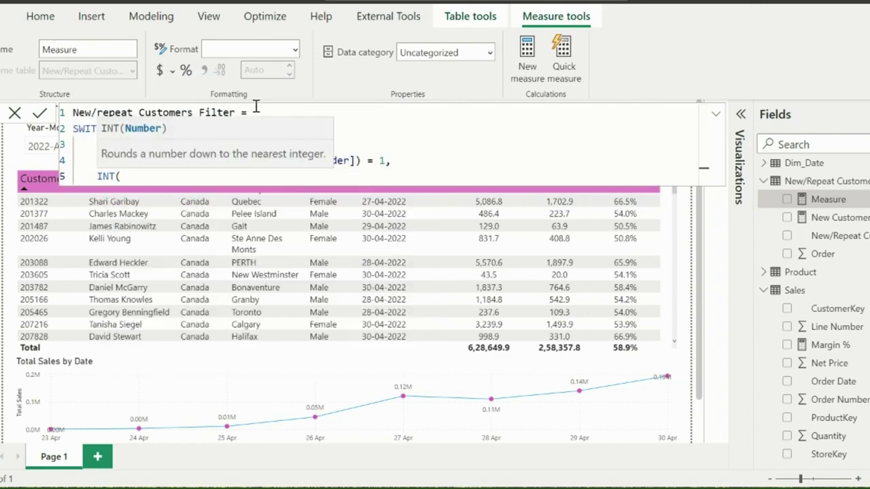
type("[New Customers] <> 0),")
Add the second case: Order = 2 returning INT([New Customers] = 0)
left_click_drag(257, 177, 102, 176)
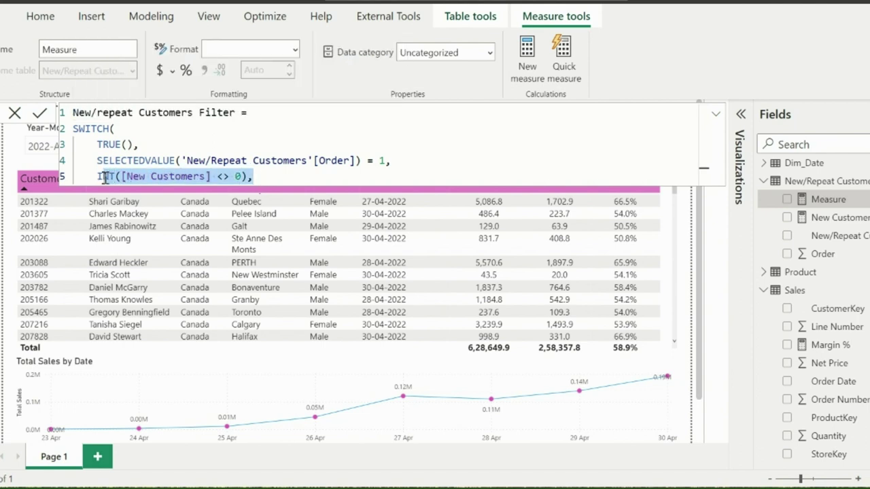
left_click(264, 171)
key("Return")
type("selected")
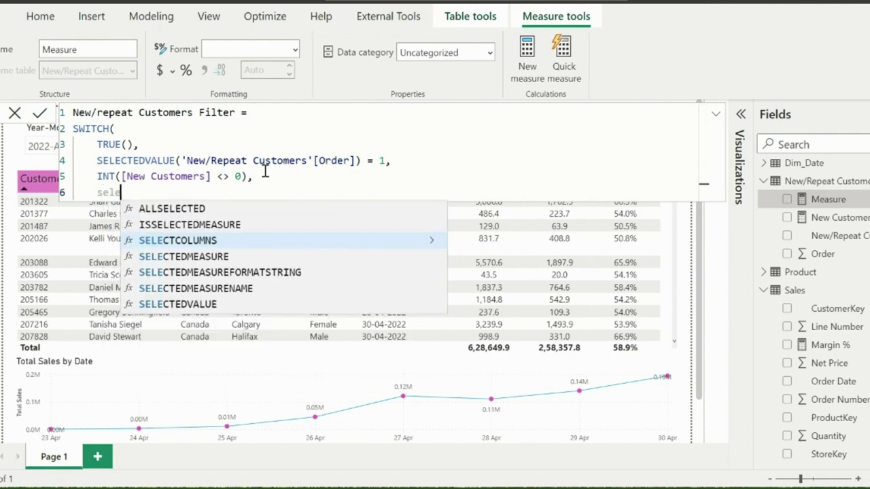
key("Down")
key("Down")
key("Down")
key("Tab")
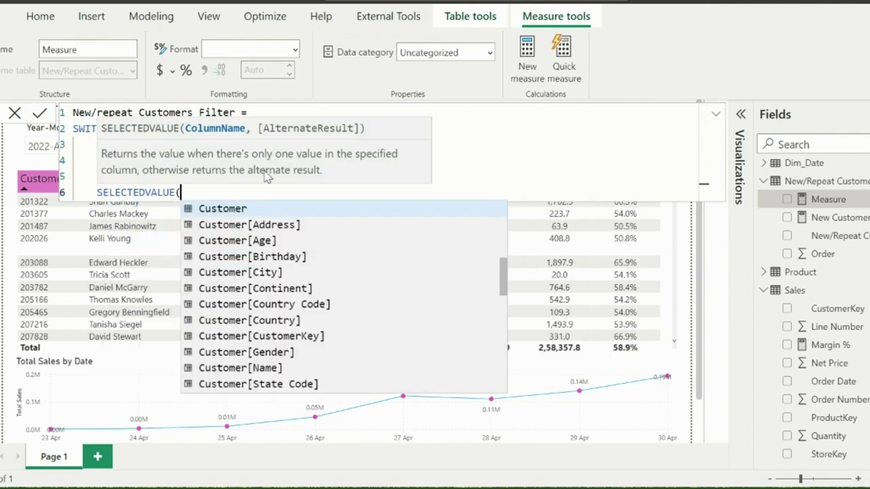
type("order")
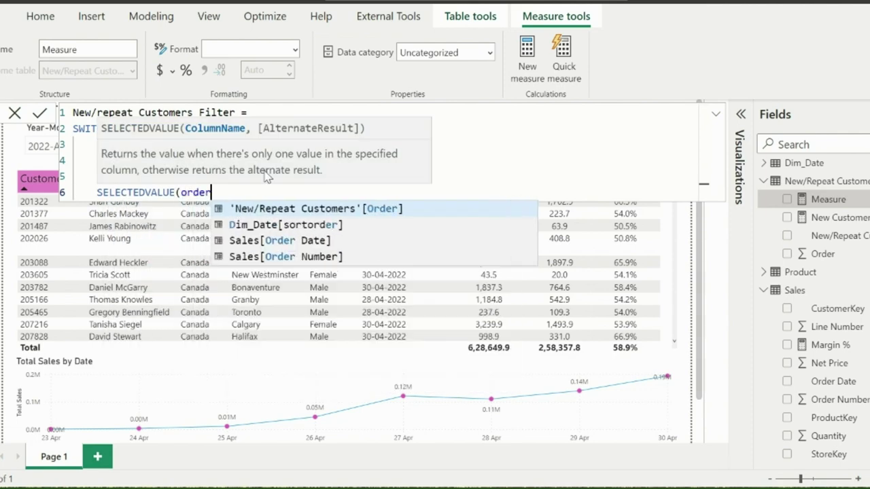
key("Tab")
type(") = 2,")
key("Return")
type("INT([New Customers] <> 0),")
double_click(223, 208)
type("=")
Add the fallback INT([Total Sales] > 0), close SWITCH, and commit the measure
left_click(267, 208)
key("Return")
type("INT(")
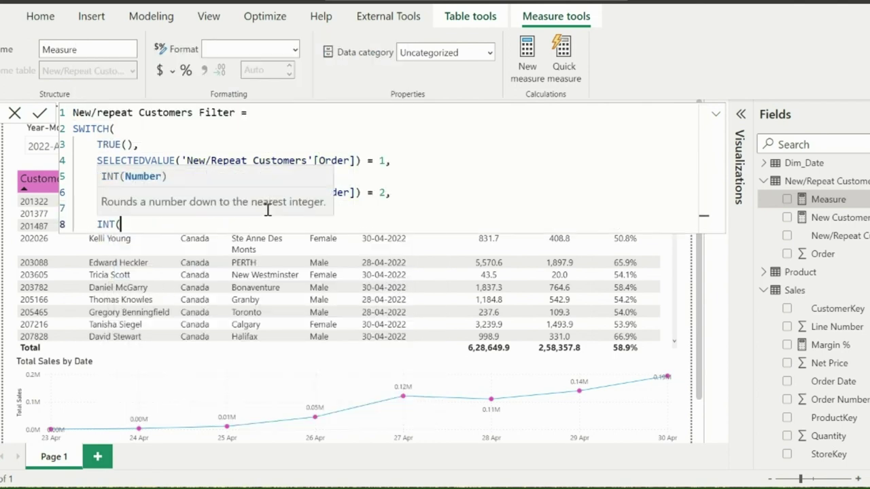
type("total")
key("Down")
key("Tab")
type("> 0)")
key("shift+Return")
key("Return")
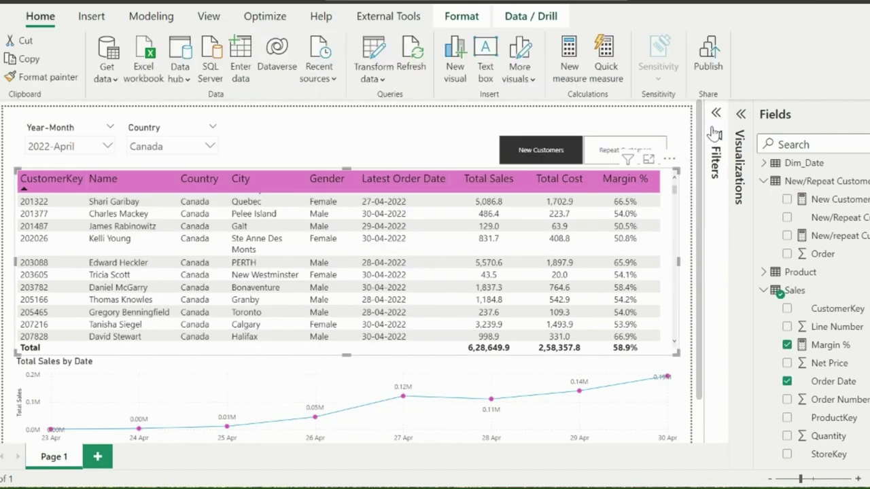
Add a visual-level filter on the customer table so New/repeat Customers Filter is 1
left_click(715, 125)
scroll(670, 217, "down", 5)
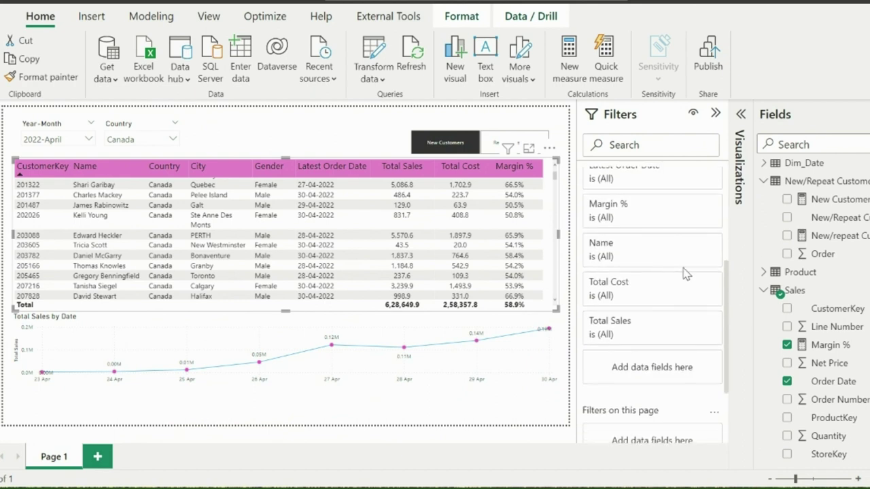
left_click_drag(853, 245, 631, 370)
left_click(693, 324)
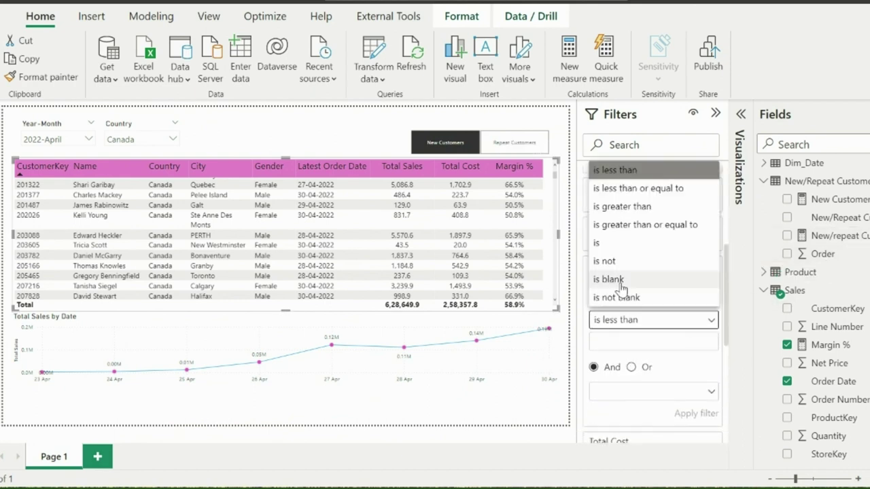
left_click(608, 243)
left_click(635, 343)
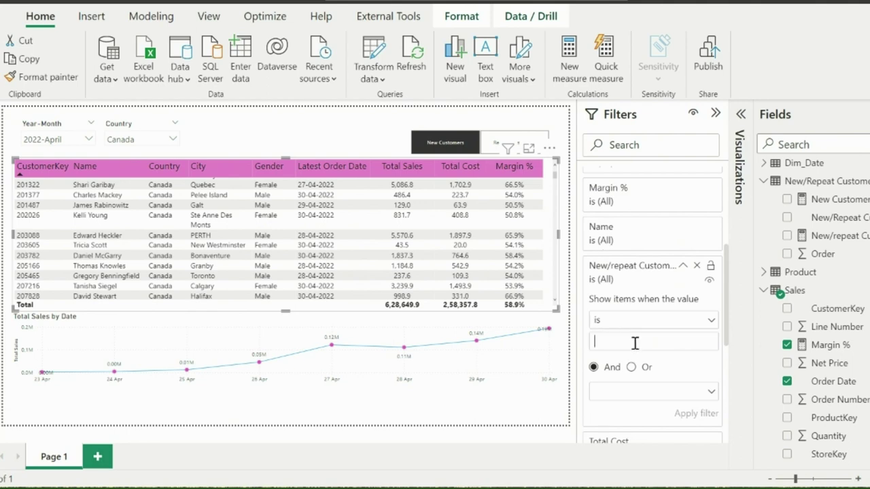
type("1")
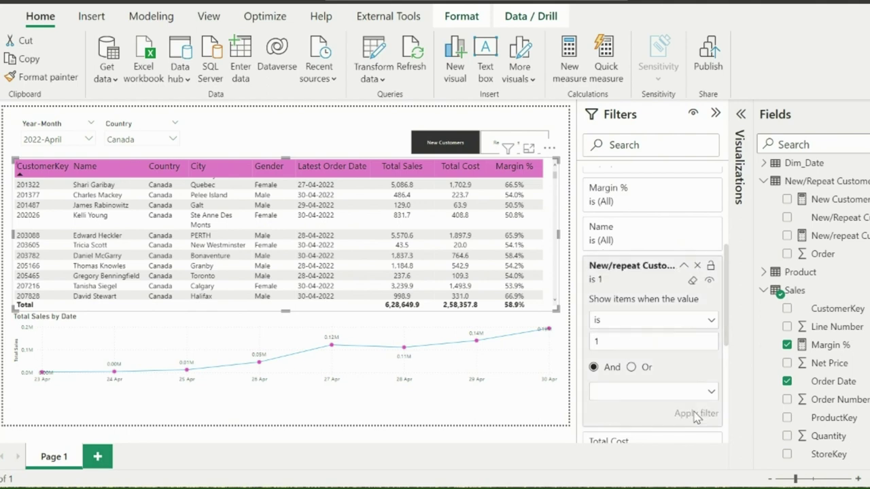
left_click(695, 415)
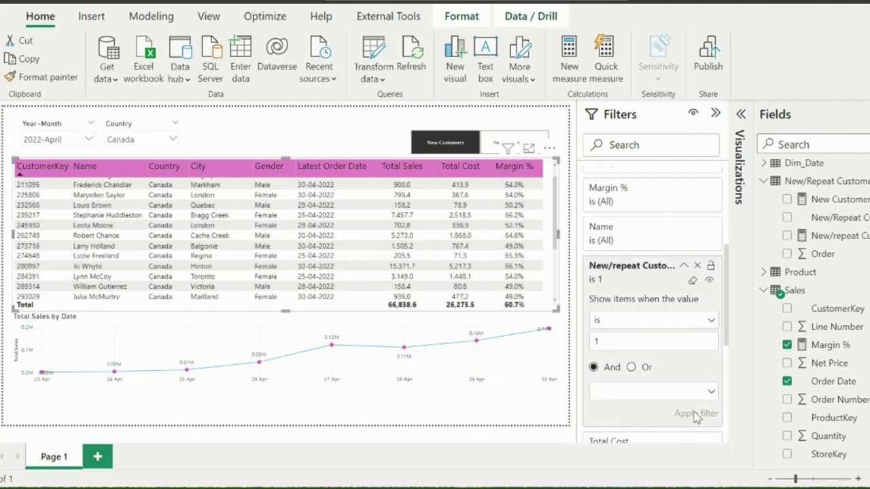
left_click(715, 114)
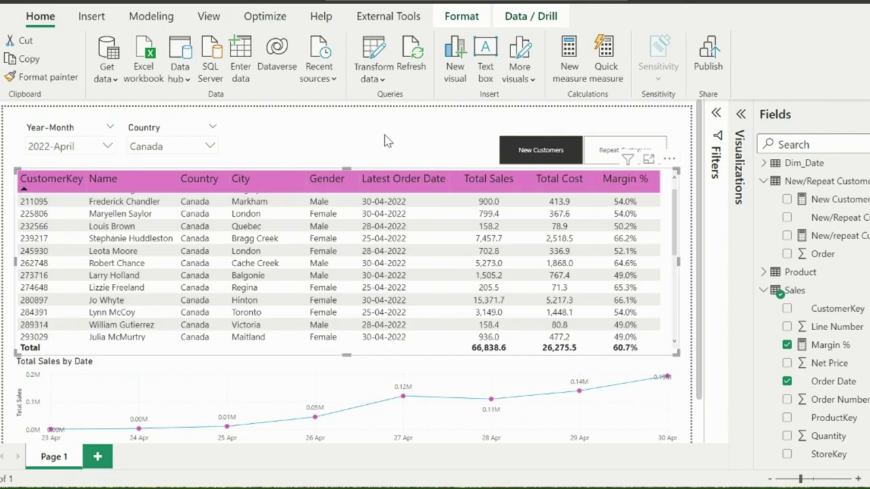
Select France in the Country slicer and switch the toggle to Repeat Customers
left_click(191, 150)
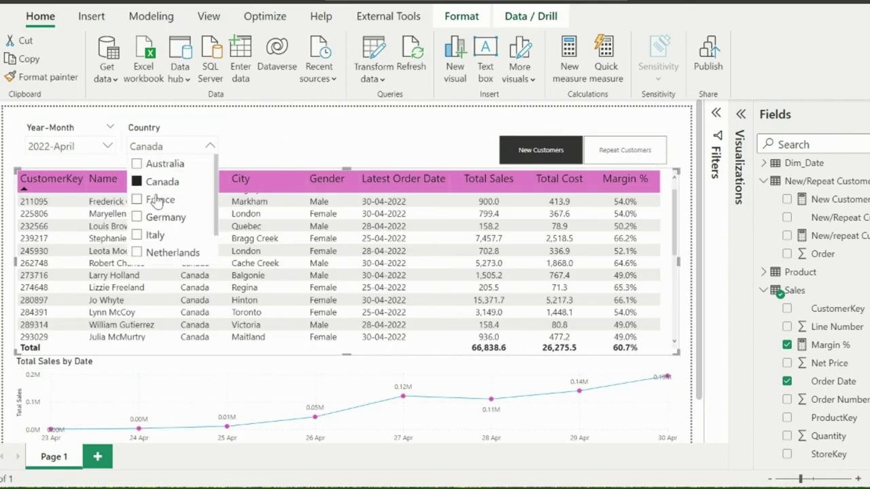
left_click(155, 199)
left_click(631, 162)
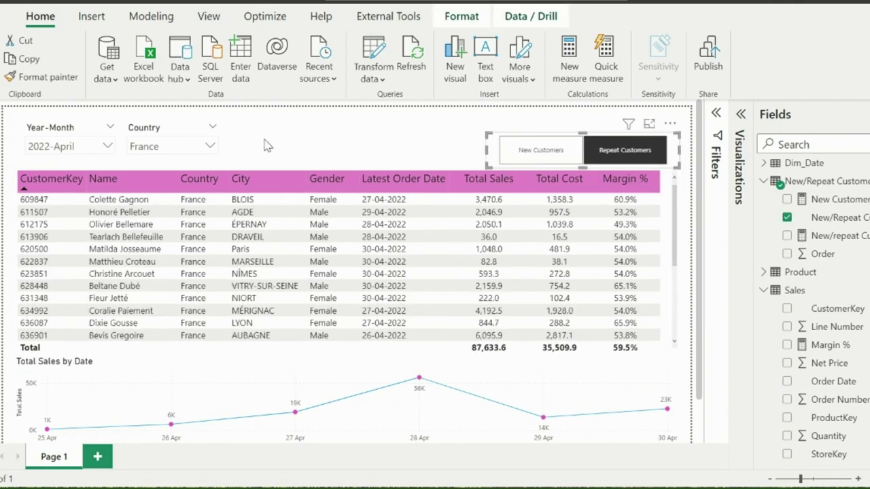
left_click(356, 135)
Create a multi-row card showing New Customers and the Count of CustomerKey
left_click(740, 197)
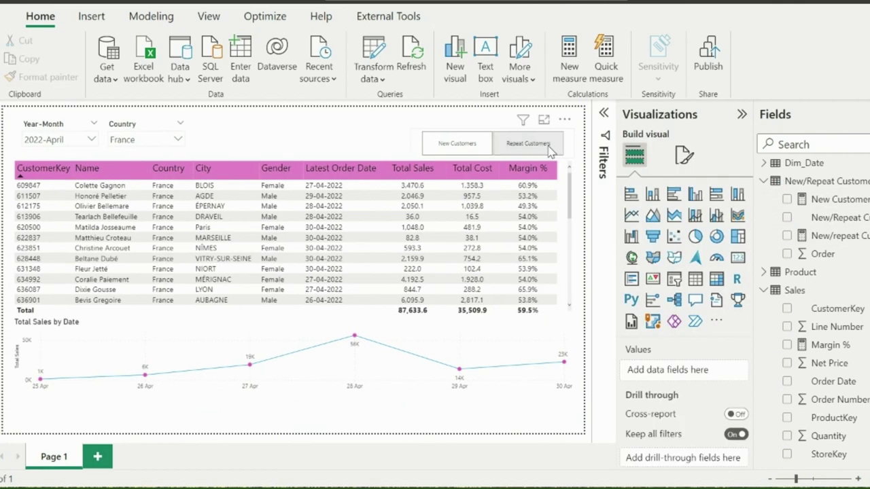
left_click(632, 279)
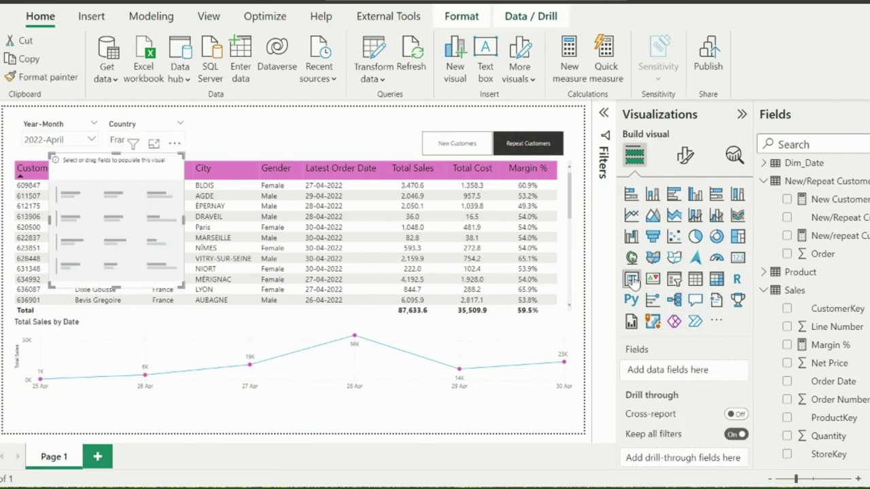
left_click(786, 199)
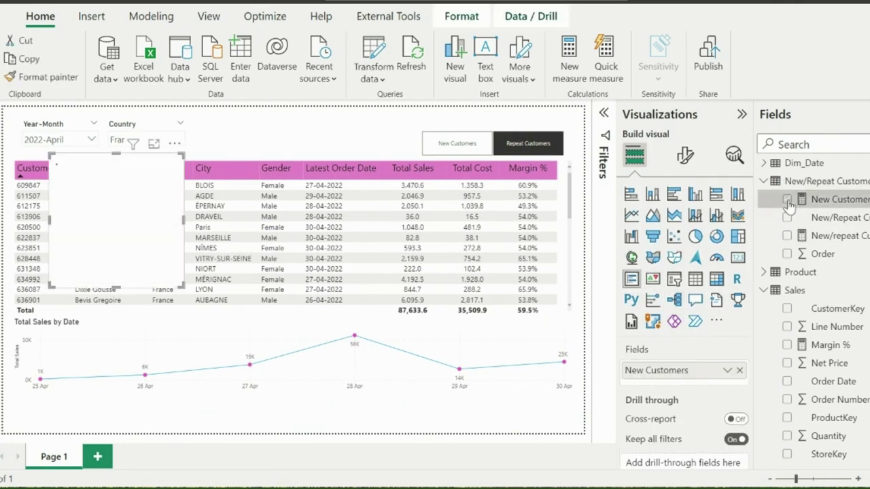
left_click(785, 308)
left_click(727, 388)
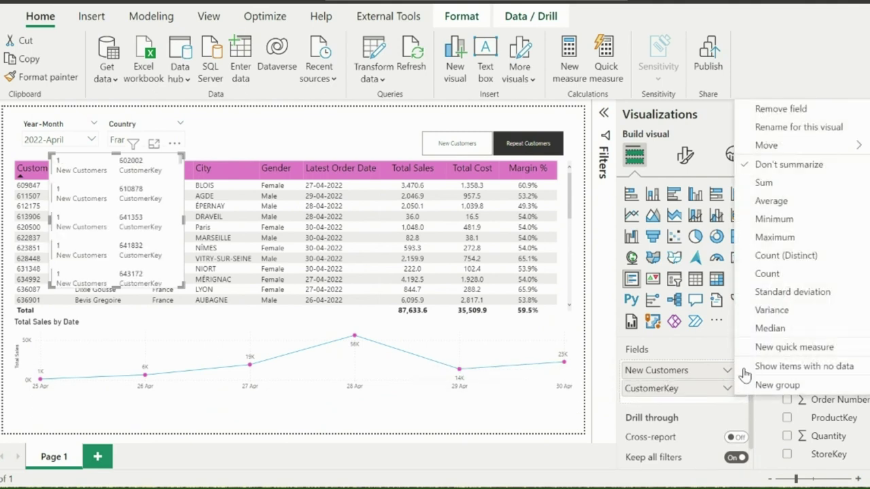
left_click(754, 273)
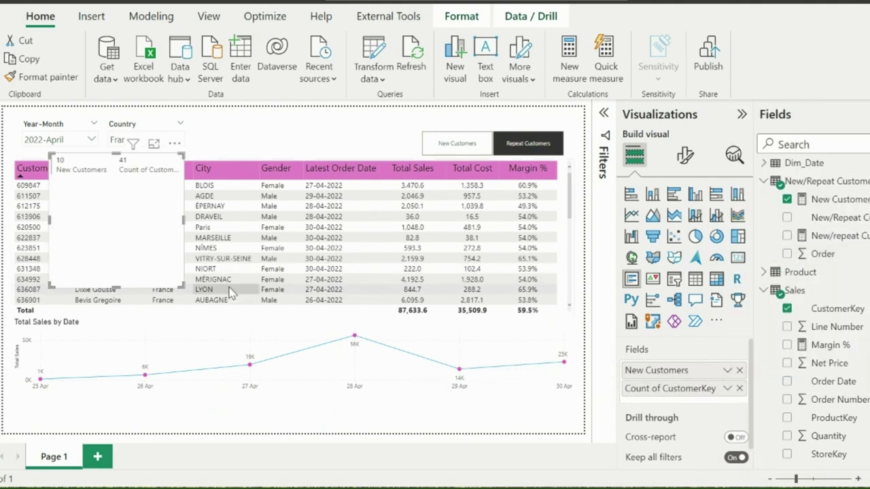
Shrink the card into a strip beside the slicers and rename the count field 'Total Customers'
left_click_drag(178, 280, 208, 182)
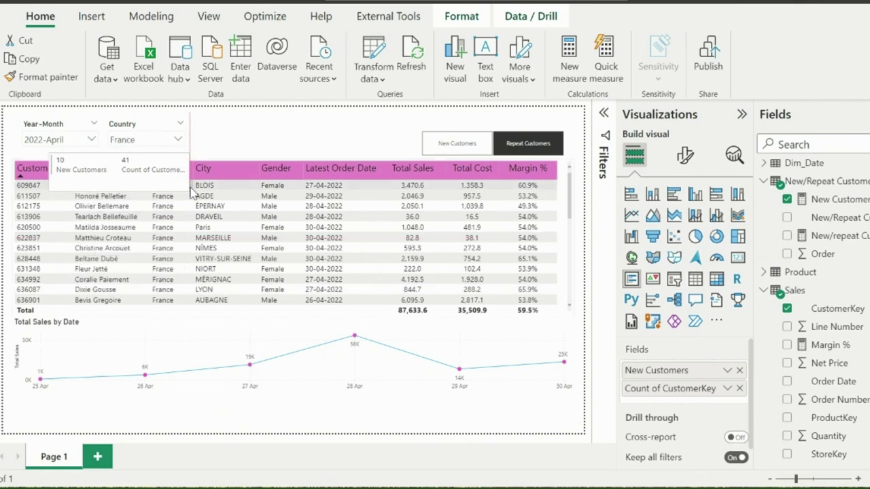
left_click_drag(209, 151, 360, 117)
double_click(705, 388)
type("Total")
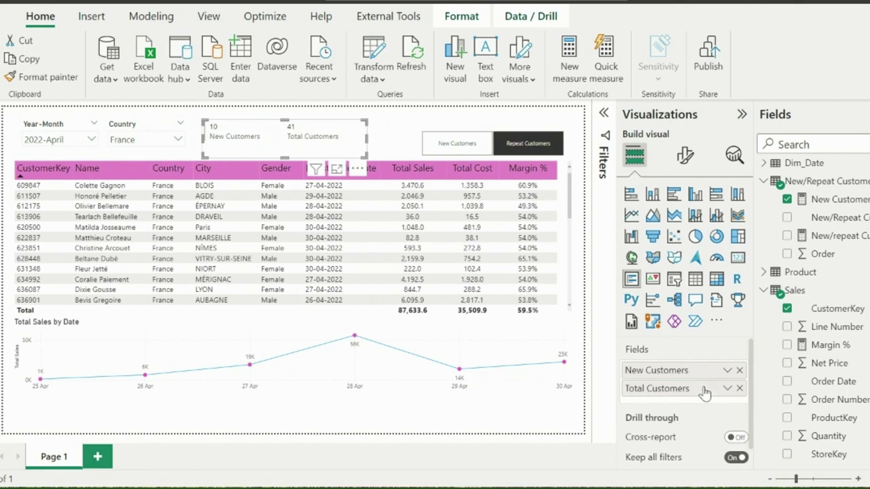
right_click(820, 192)
Create the measure Repeat Customers = DISTINCTCOUNT(Sales[CustomerKey]) - [New Customers]
left_click(717, 197)
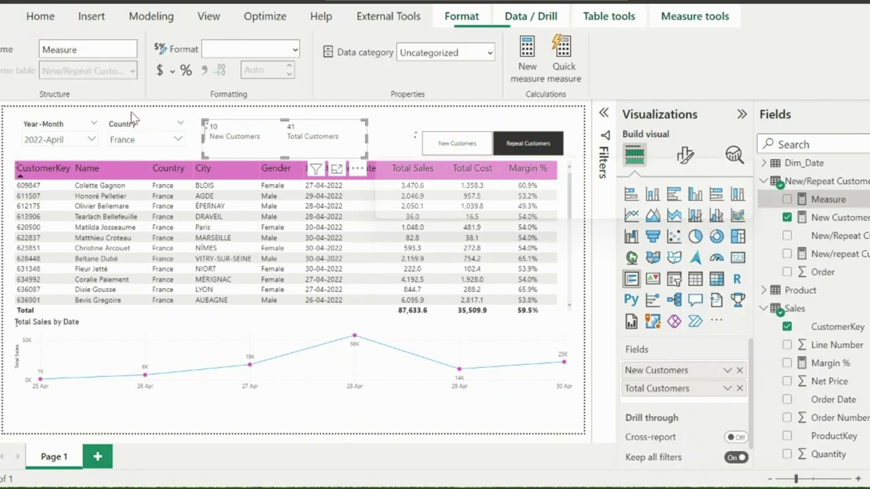
type("Repeat Customers =")
left_click(215, 111)
key("shift+Return")
type("DISTINCTCOUNT(")
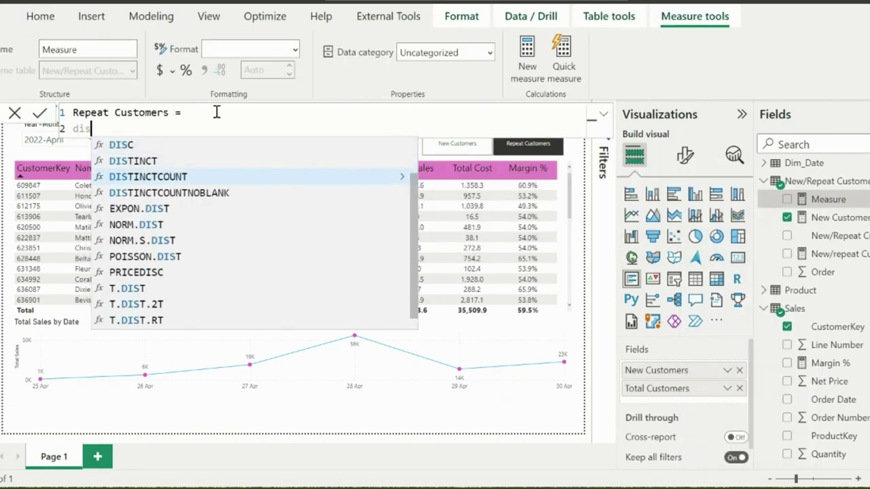
type("ke")
key("Down")
key("Down")
key("Tab")
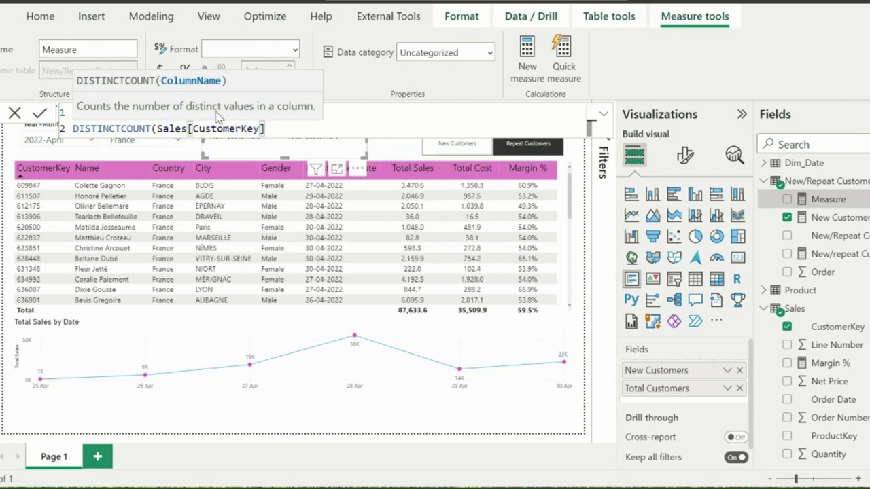
type(") - new")
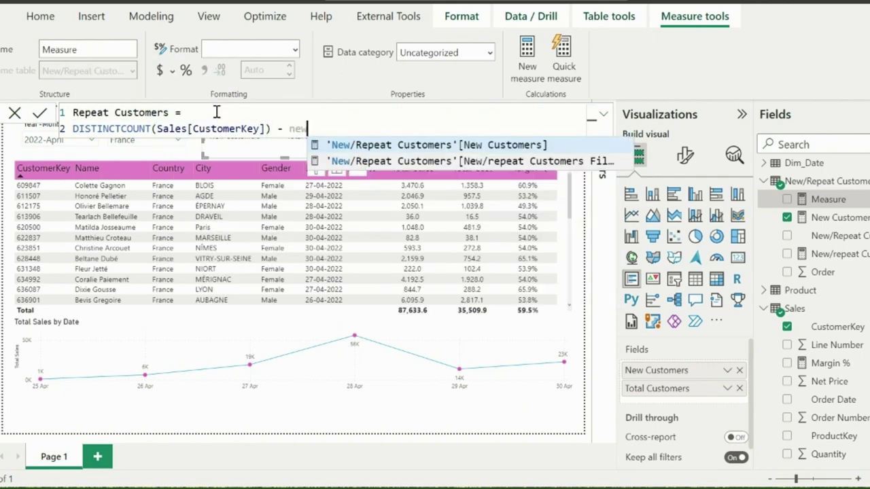
key("Tab")
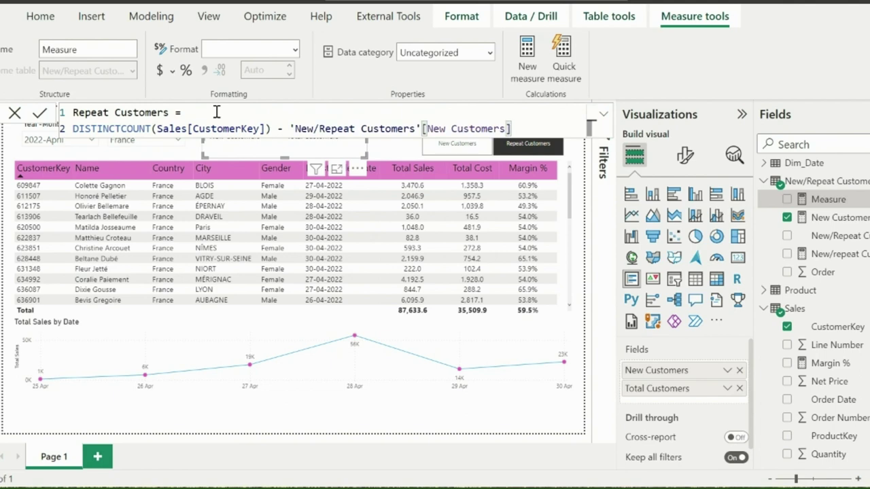
key("Return")
left_click(786, 272)
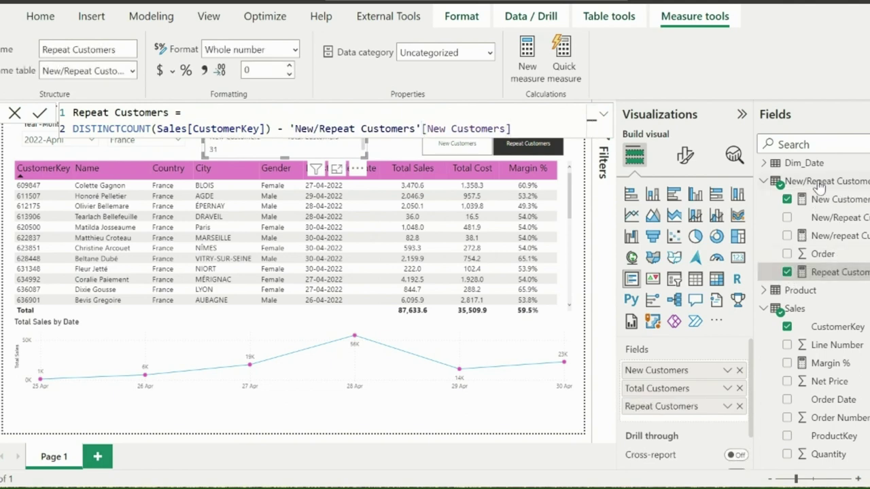
Add Repeat Customers to the card, widen it, and move Total Customers first
left_click(819, 182)
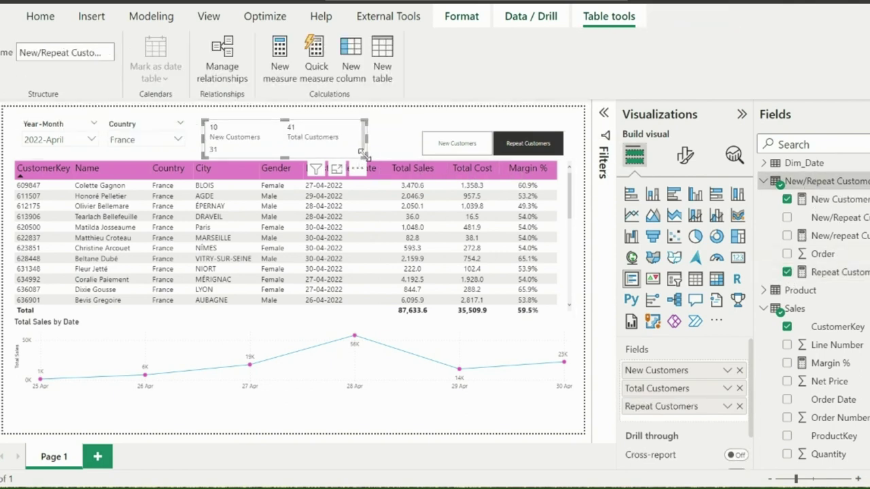
left_click_drag(366, 157, 419, 142)
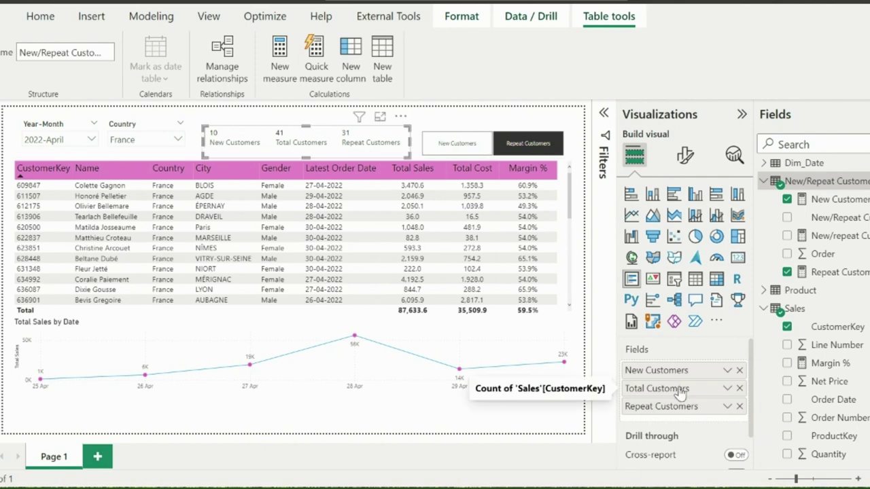
left_click_drag(680, 396, 658, 370)
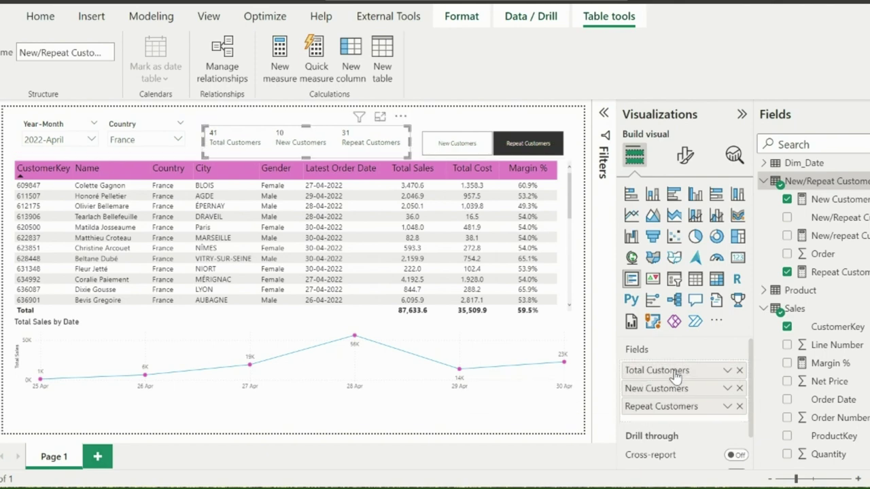
Show only new customers, then filter Sales CustomerKey to one exact customer in Data view
left_click(742, 114)
left_click(541, 148)
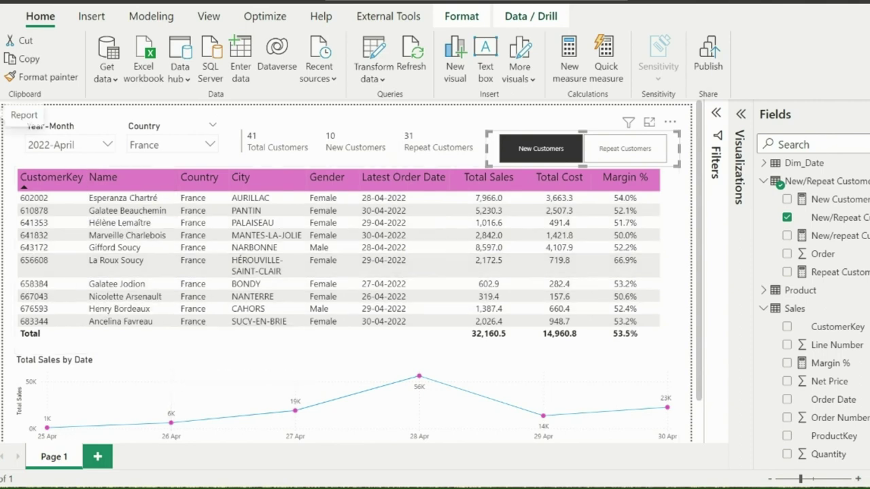
left_click(3, 139)
left_click(276, 135)
mouse_move(495, 163)
left_click(543, 157)
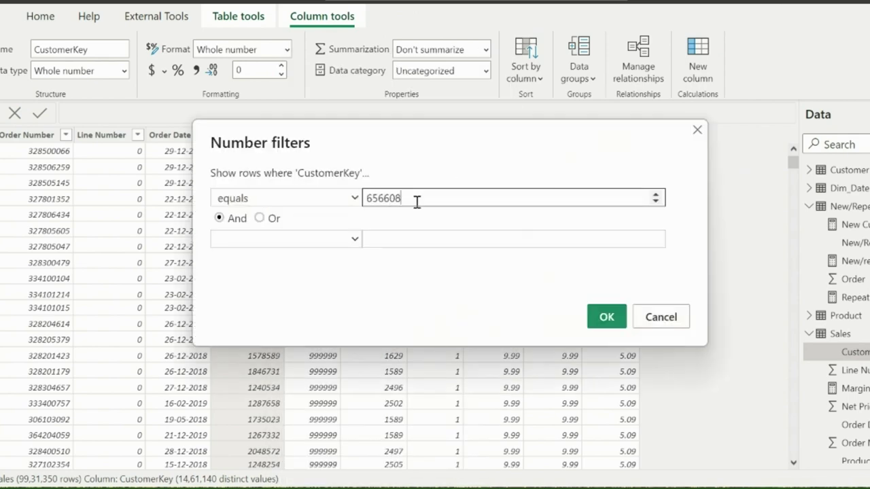
left_click(601, 318)
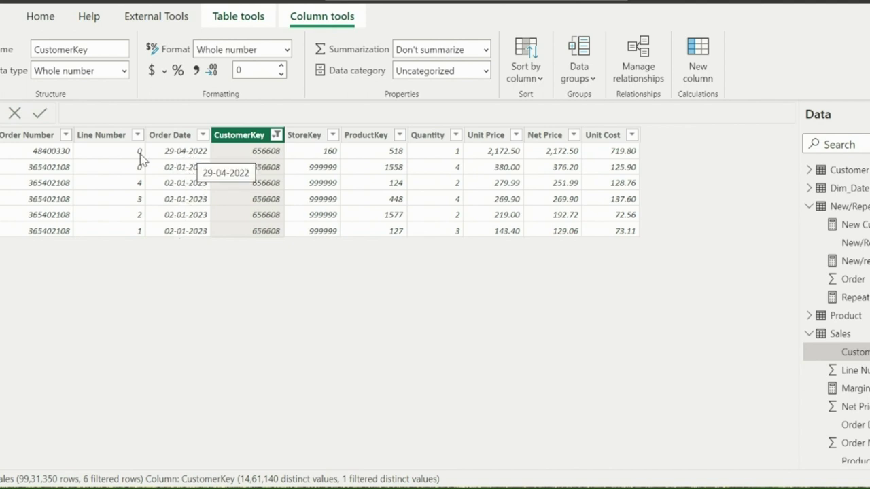
left_click(2, 116)
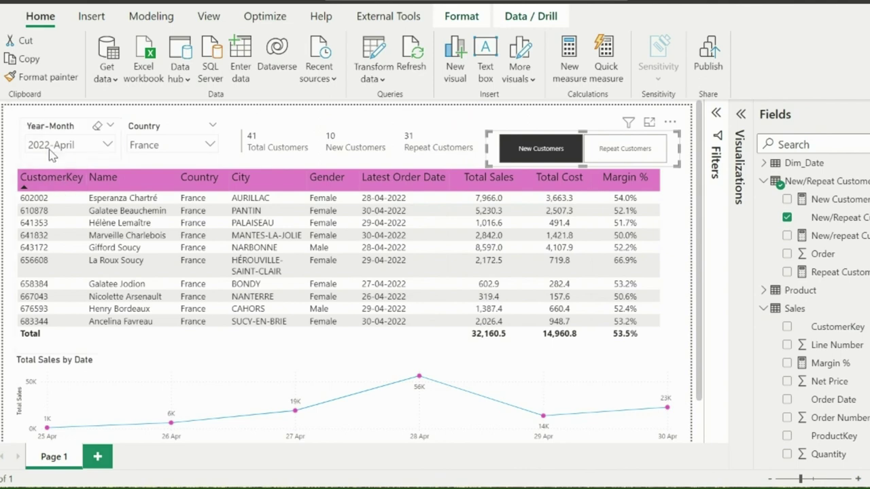
Show repeat customers and change the Sales CustomerKey filter value to one repeat customer's key
left_click(628, 151)
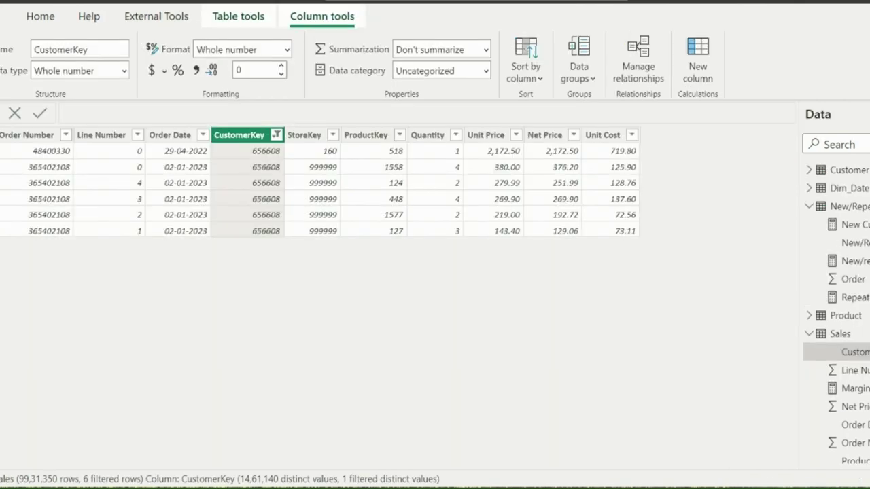
left_click(276, 135)
key("Escape")
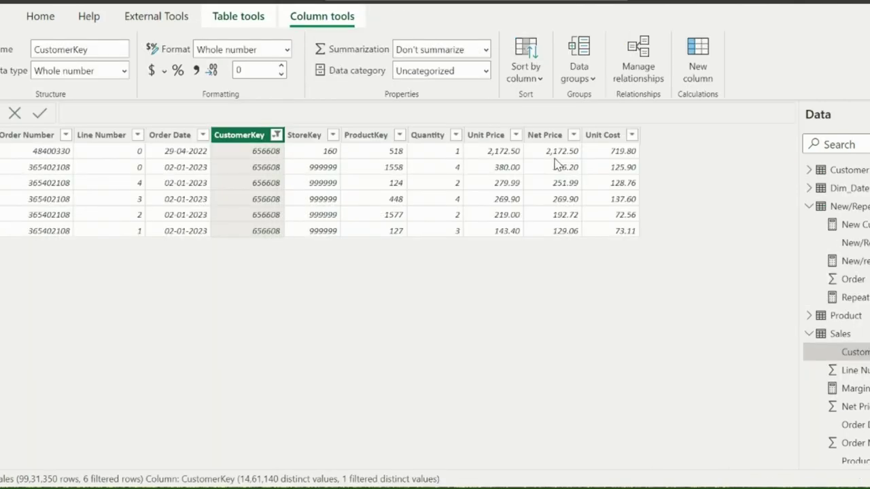
double_click(408, 198)
type("612175")
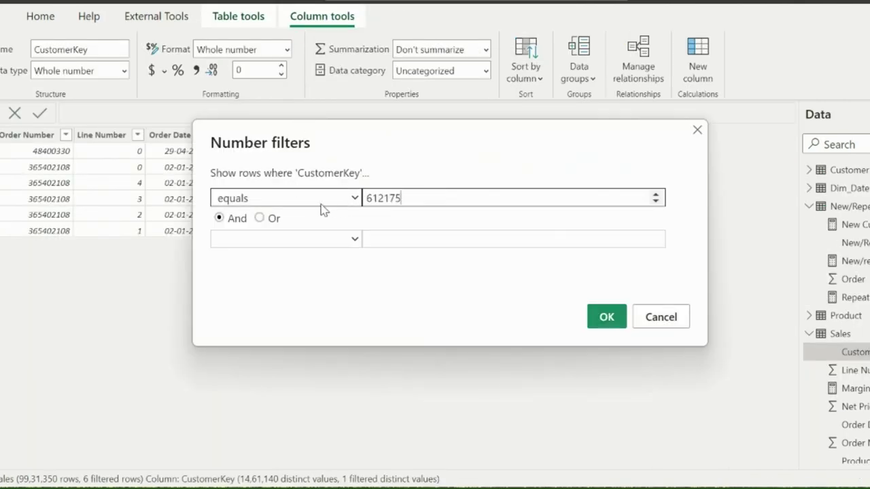
left_click(602, 317)
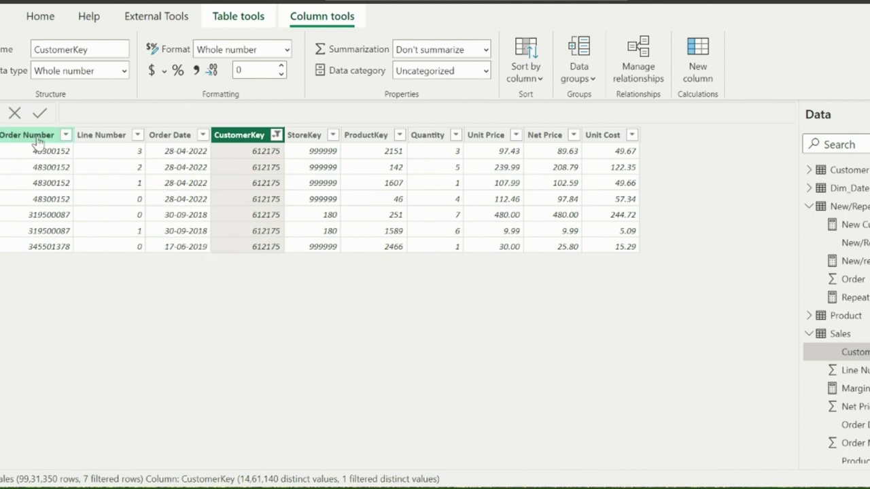
left_click(8, 113)
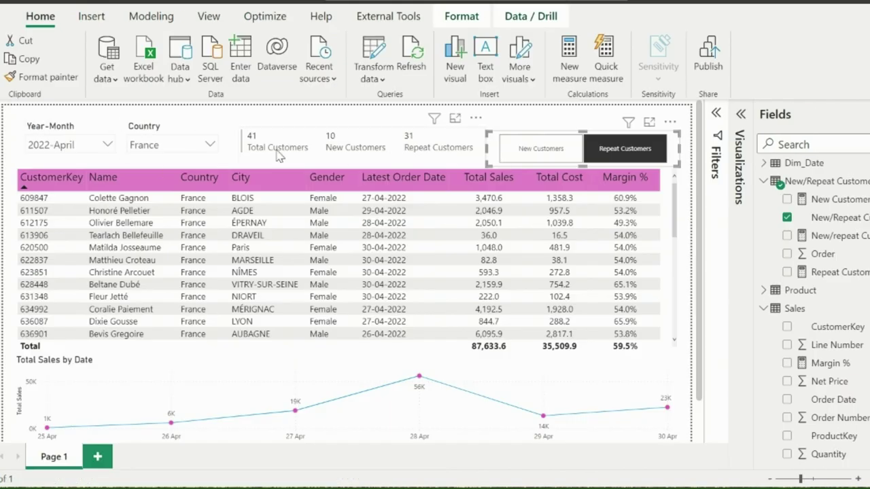
Pick Canada in the Country slicer and show its new customers (207 total, 27 new, 180 repeat)
left_click(207, 144)
left_click(164, 180)
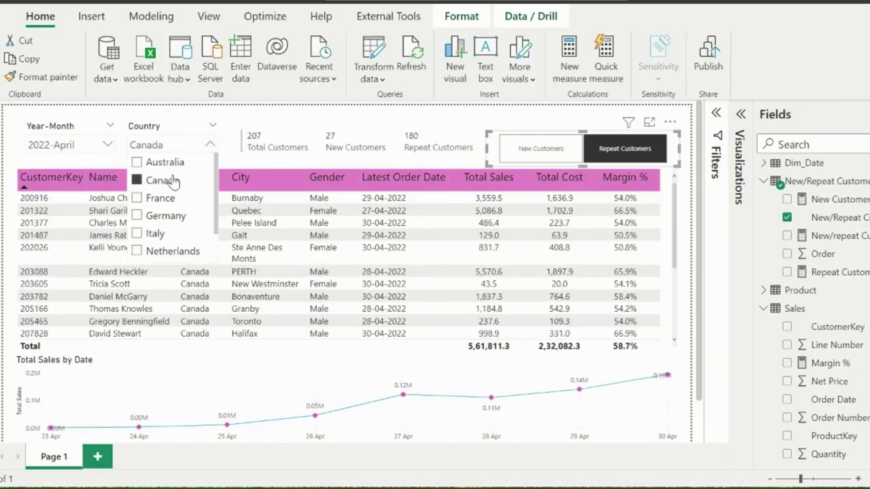
left_click(319, 115)
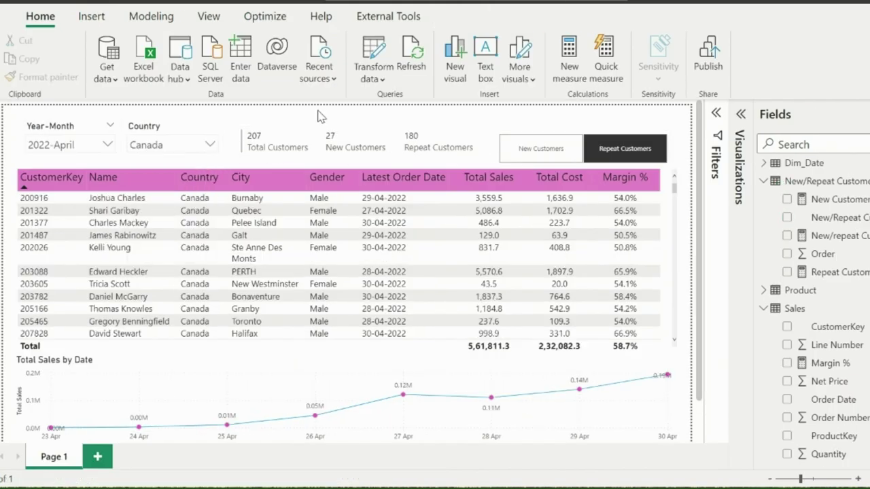
left_click(526, 153)
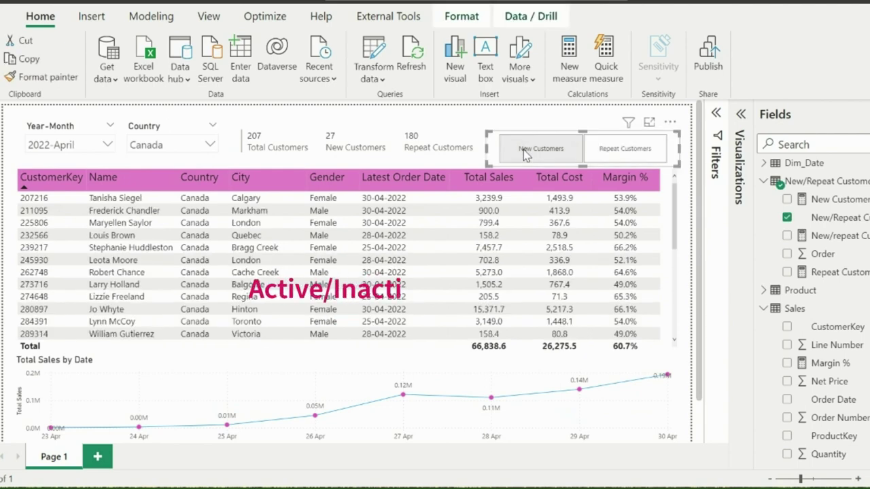
left_click(478, 116)
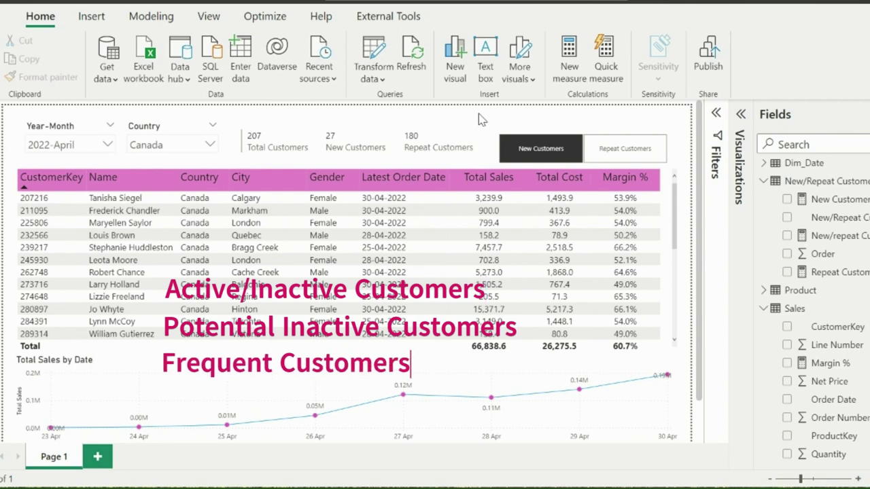